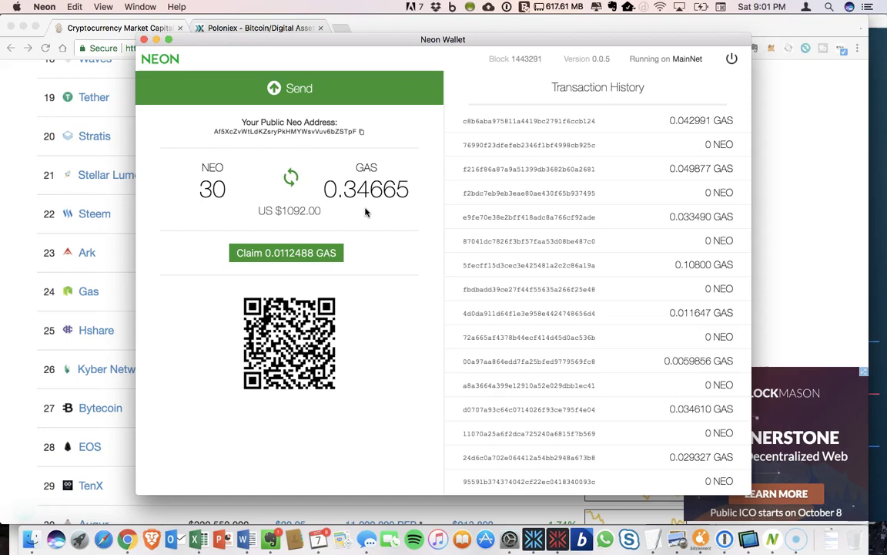
Claim the available GAS, refresh the wallet balances, and bring the CoinMarketCap rankings forward.
click(291, 260)
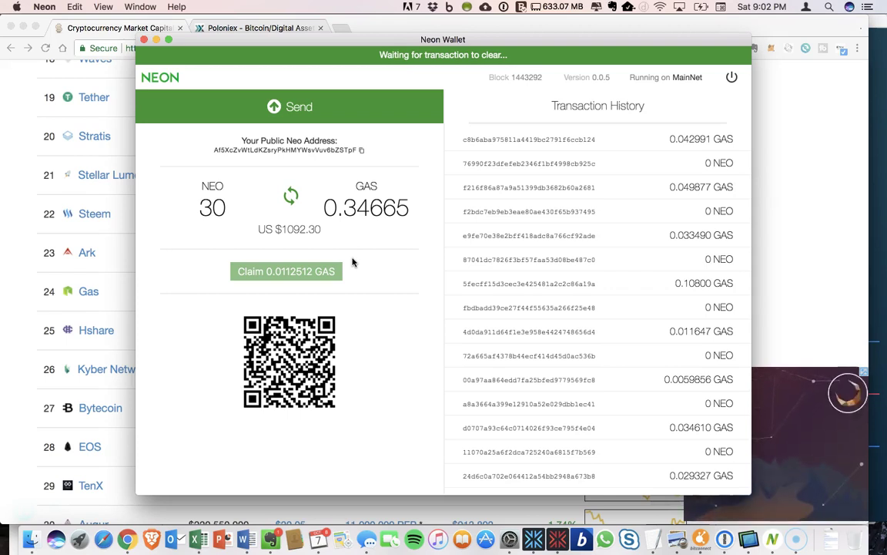
click(291, 198)
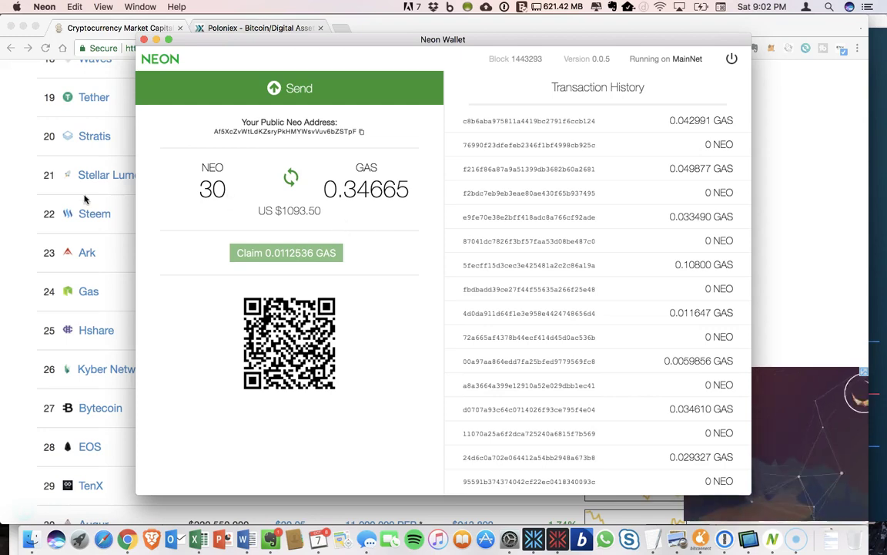
click(26, 198)
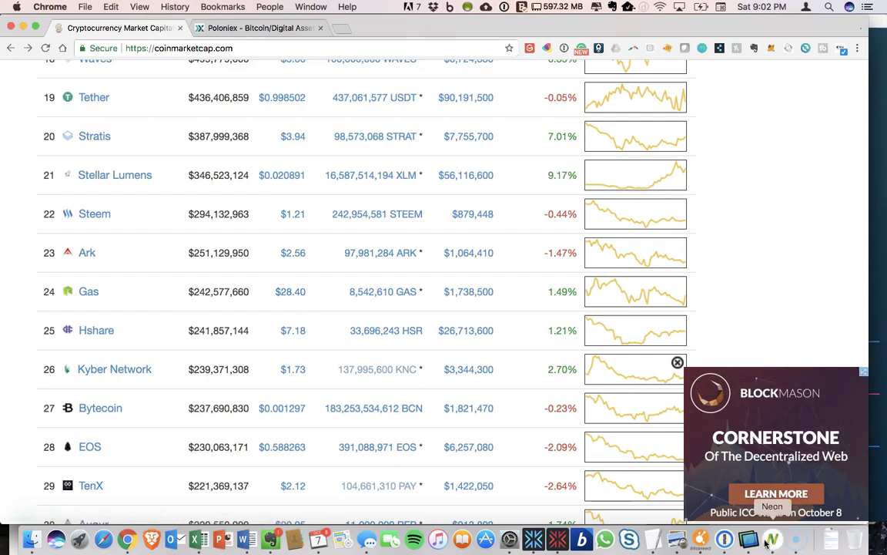
Switch back to Neon Wallet, still showing 30 NEO and 0.34665 GAS.
key(super+Tab)
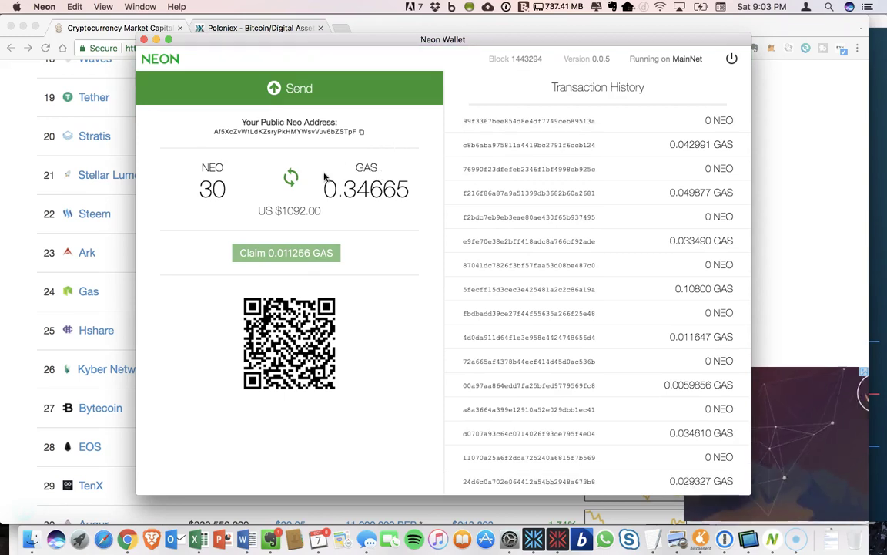
Refresh the wallet balances again, then bring the CoinMarketCap rankings back in front.
click(291, 185)
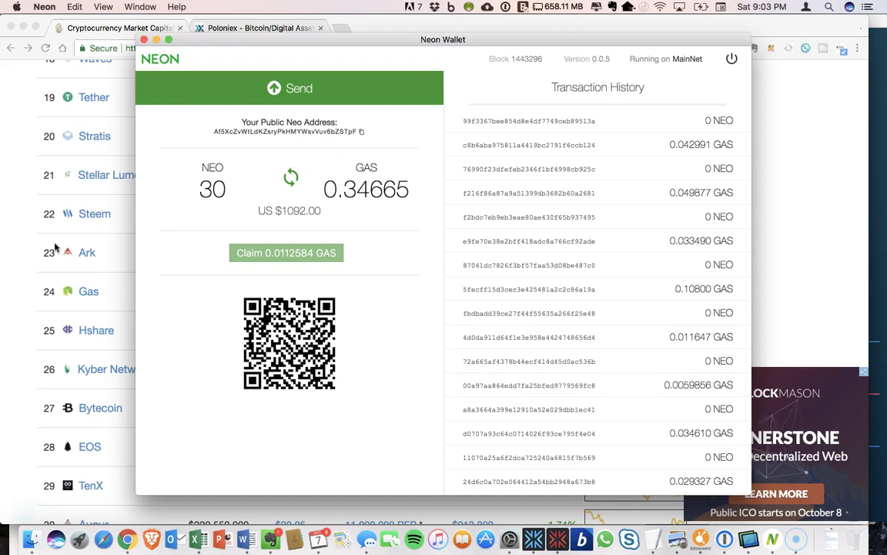
click(31, 246)
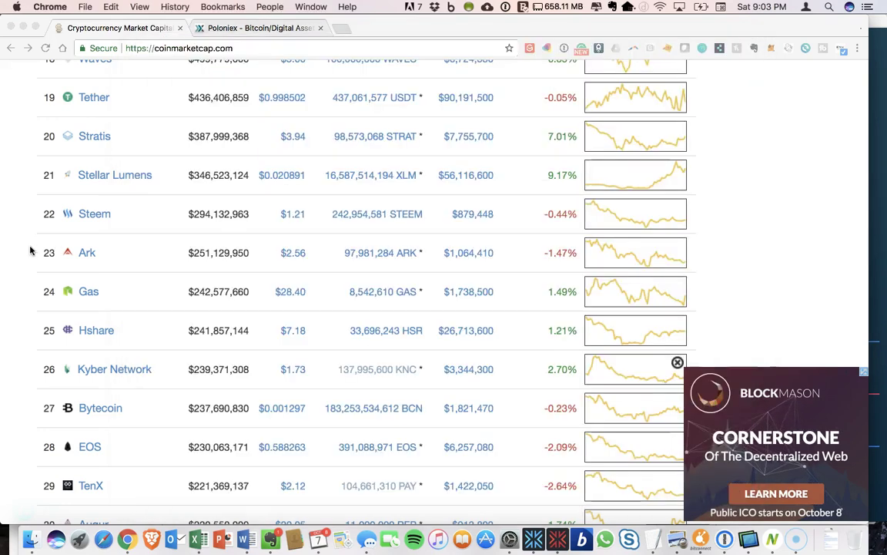
Open the Gas coin page and browse its Markets table to the Binance and Poloniex pairs.
click(91, 292)
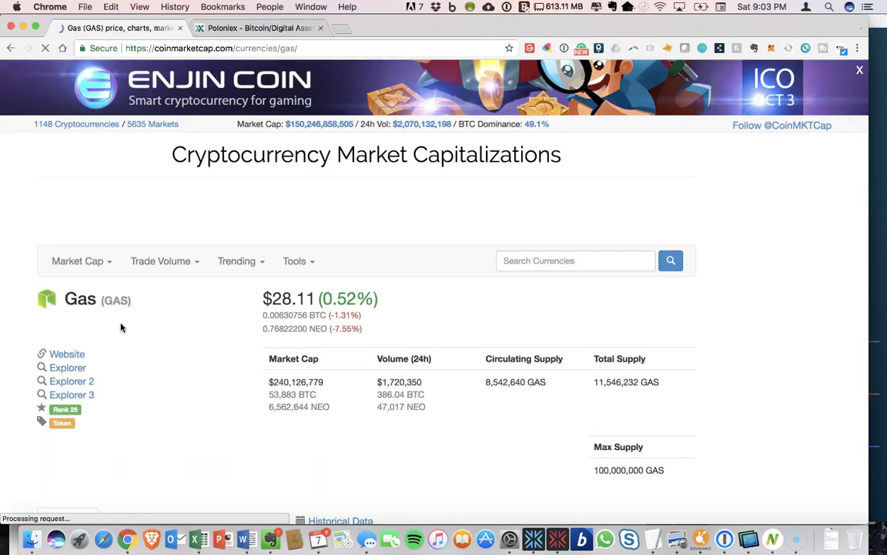
scroll(121, 327, down, 3)
scroll(121, 327, down, 2)
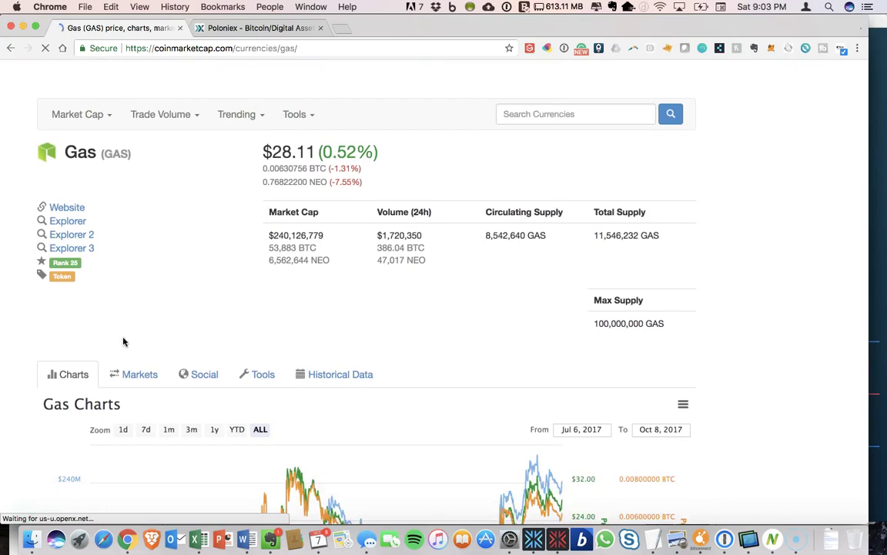
click(139, 351)
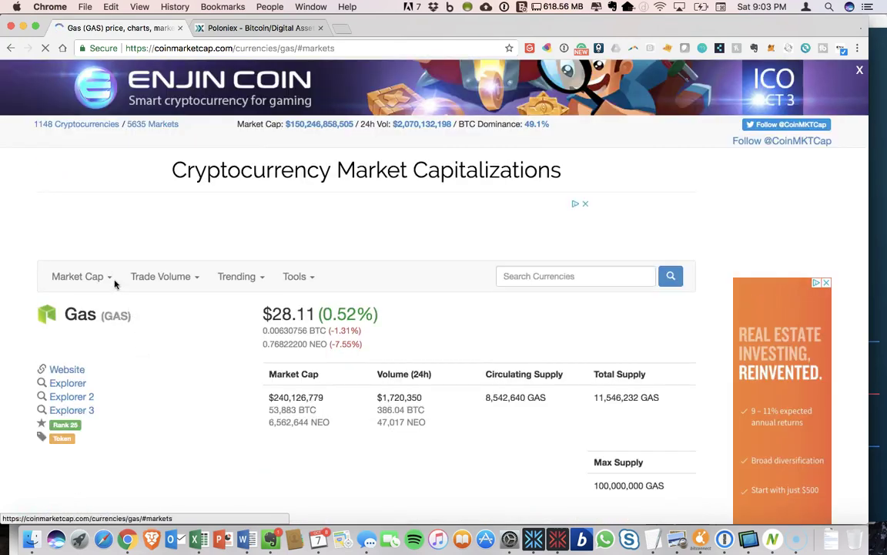
scroll(24, 295, down, 4)
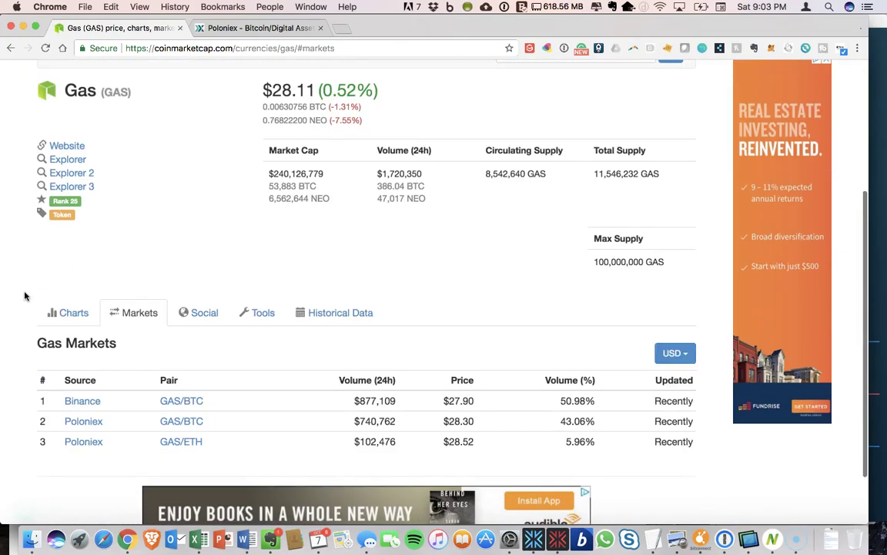
scroll(24, 295, down, 2)
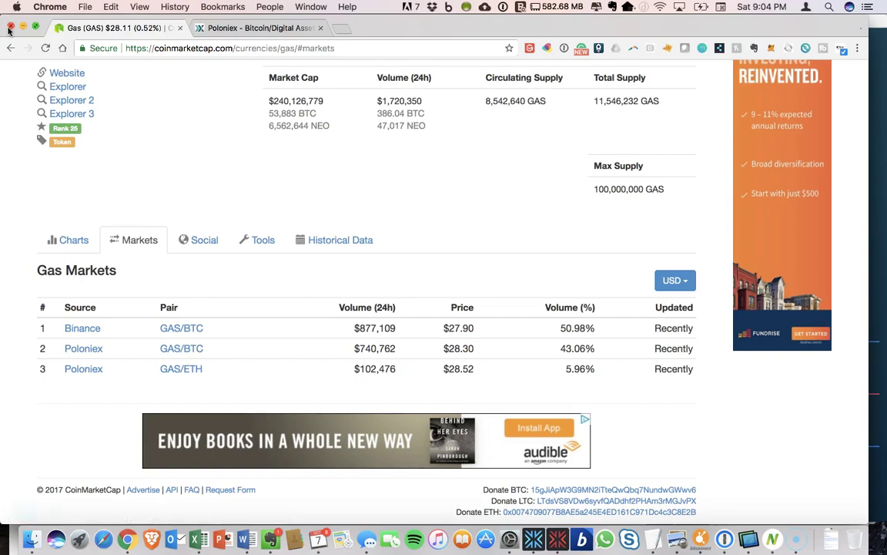
scroll(102, 191, up, 3)
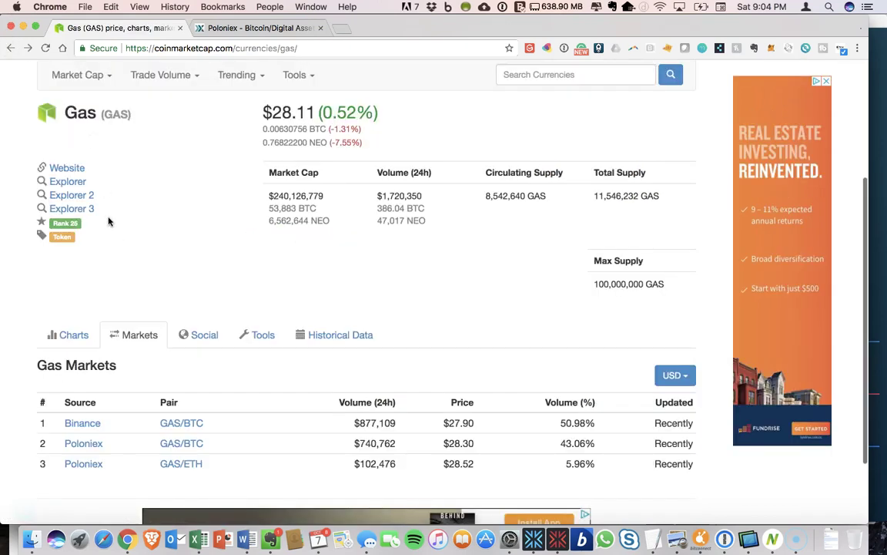
Go back to the rankings, open NEO's coin page, and browse its 14-market Markets table.
click(11, 48)
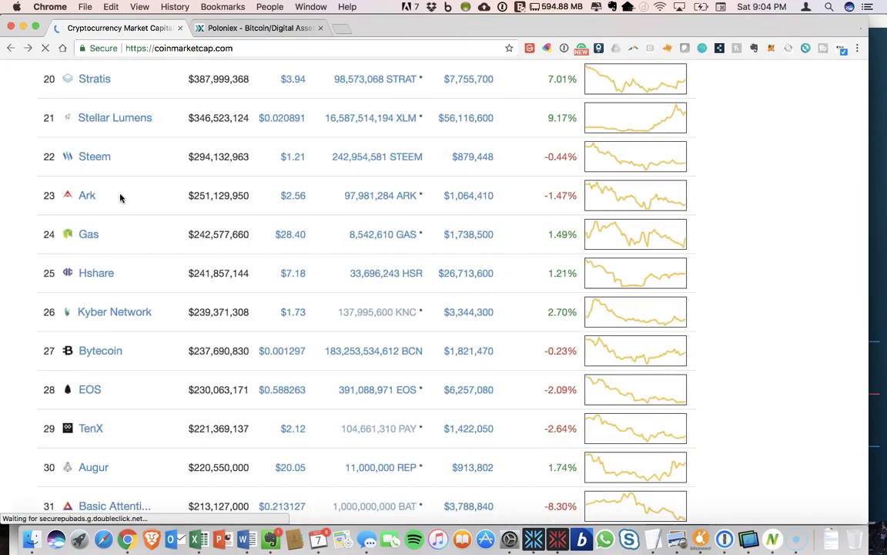
scroll(120, 198, up, 10)
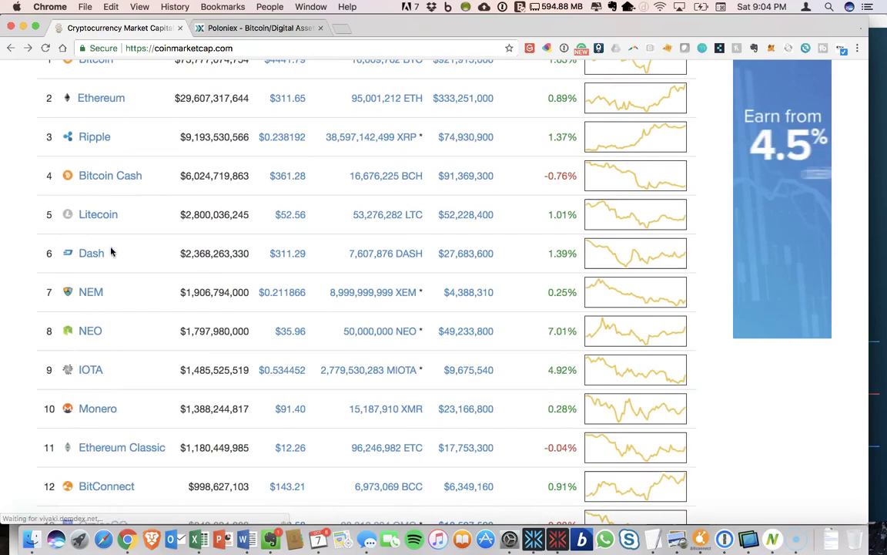
click(94, 333)
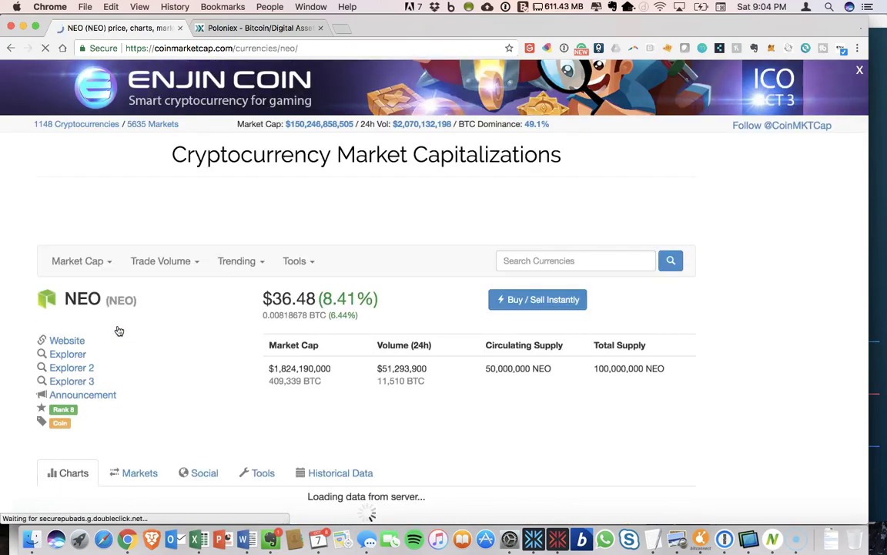
scroll(119, 332, down, 1)
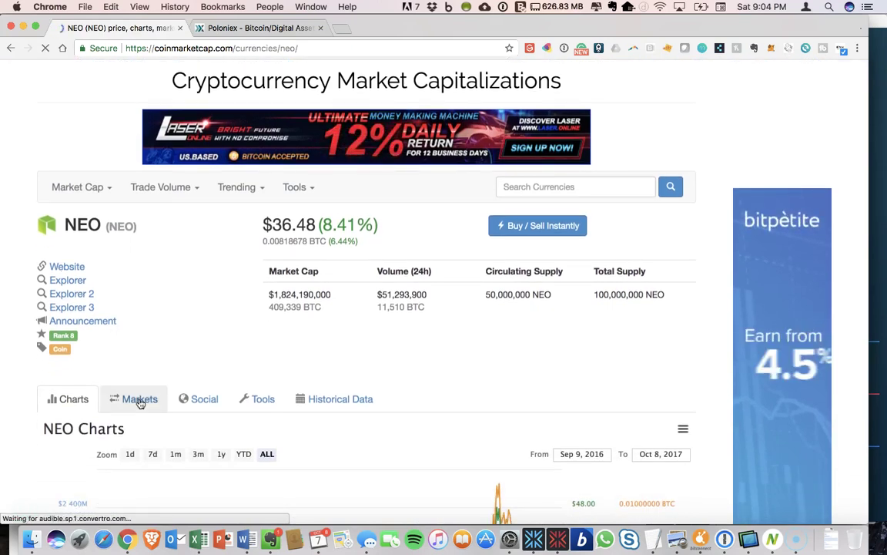
click(139, 399)
scroll(25, 358, down, 5)
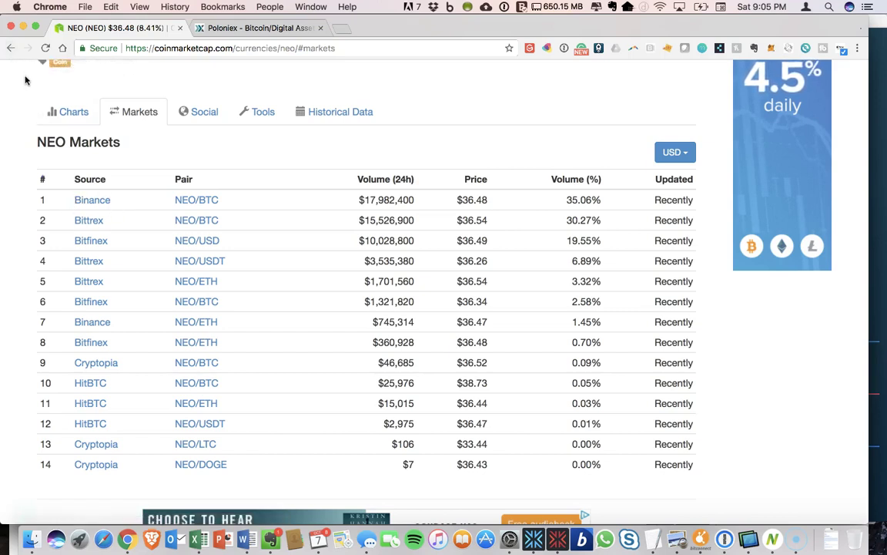
click(11, 48)
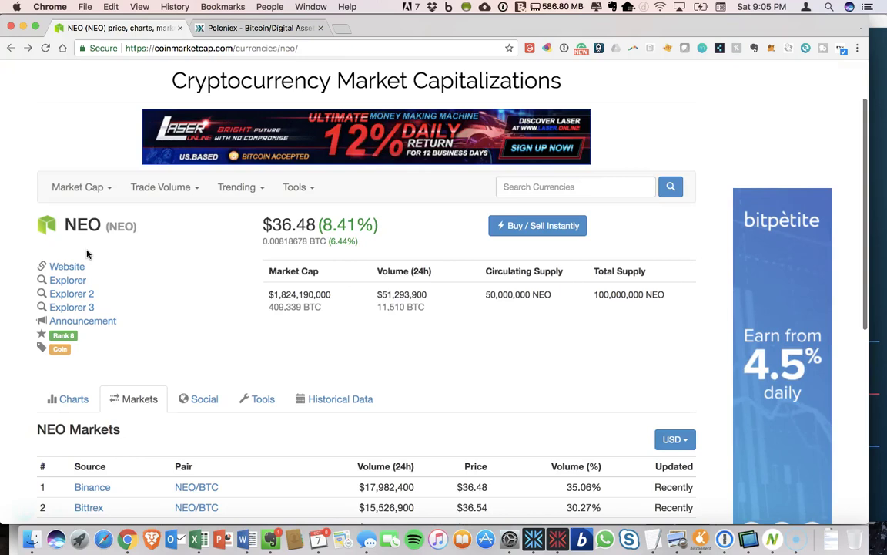
Switch to Poloniex, open Balances > Deposits & Withdrawals, and scroll down to the GAS row.
click(229, 28)
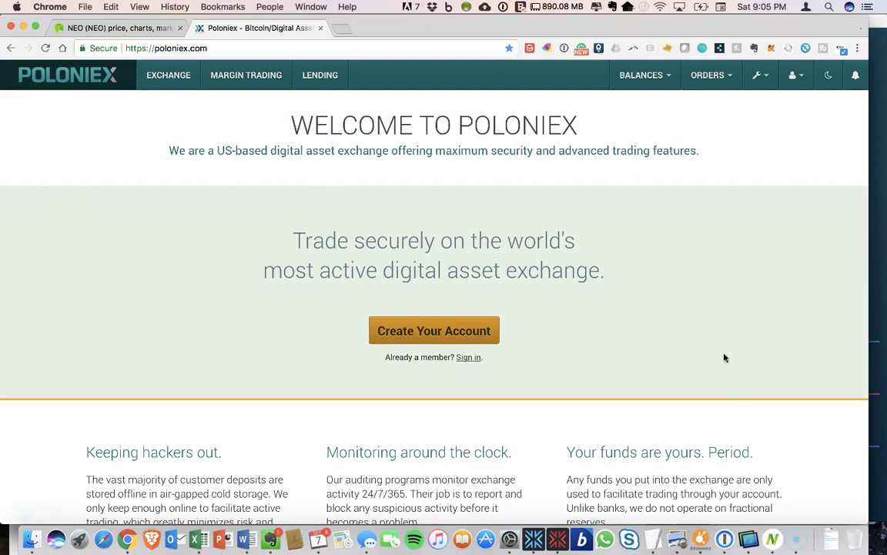
mouse_move(645, 85)
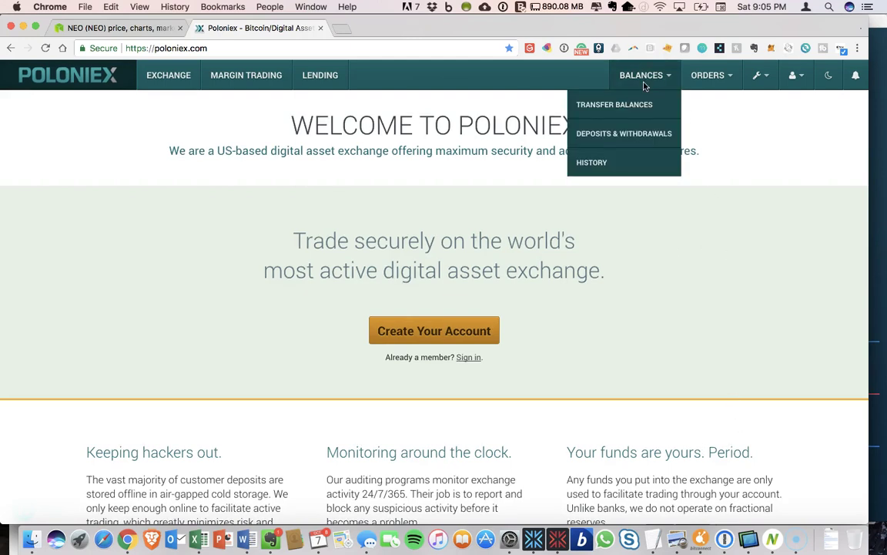
click(621, 143)
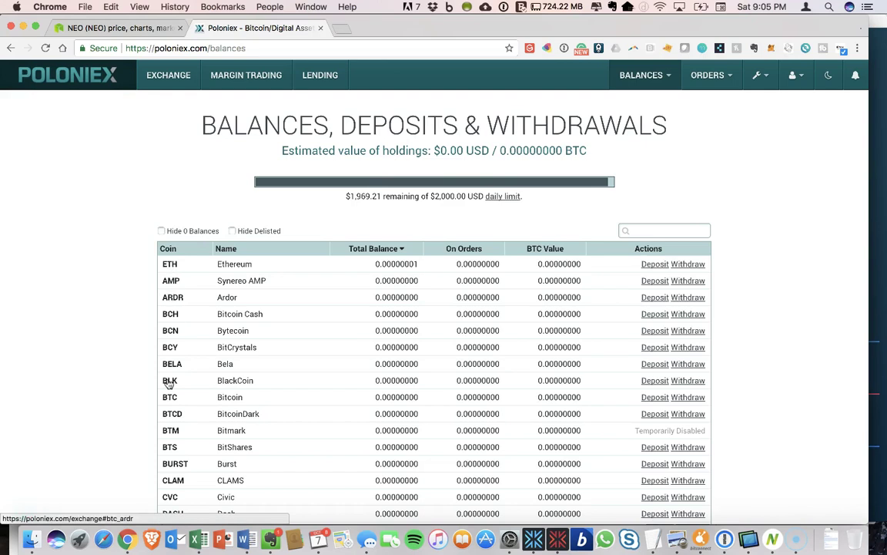
scroll(119, 337, down, 1)
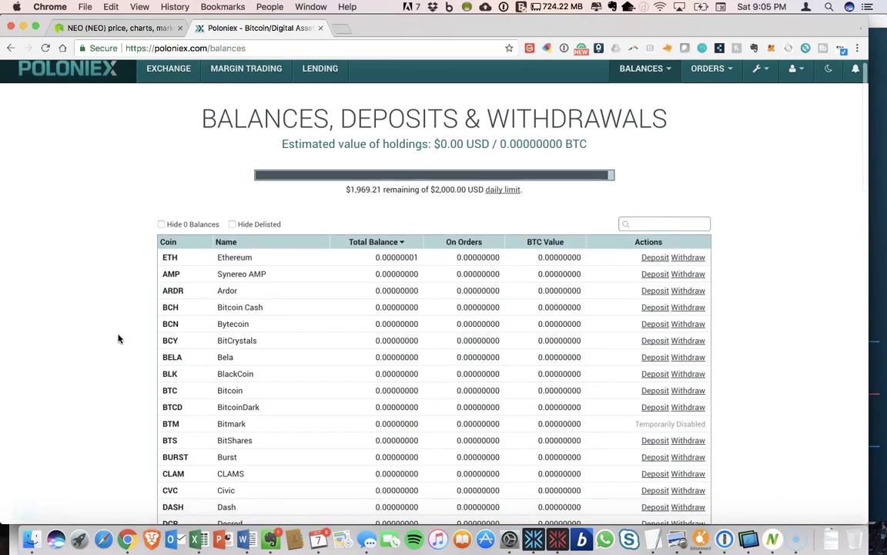
scroll(115, 319, down, 5)
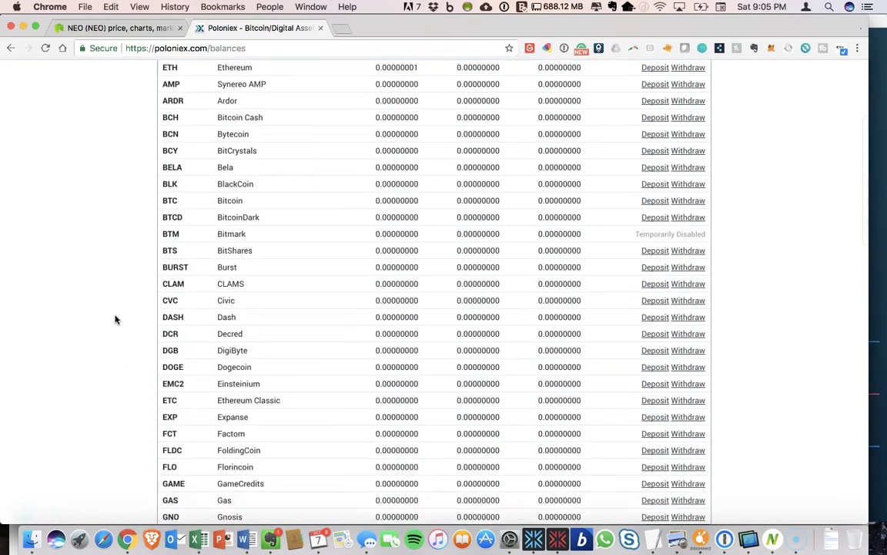
scroll(115, 319, down, 2)
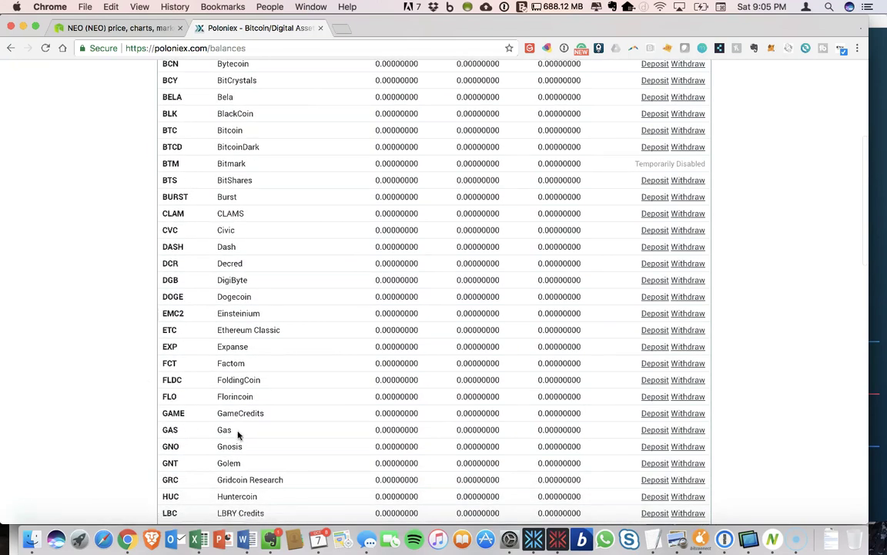
Start a GAS deposit on Poloniex, copy the revealed deposit address, then switch to Neon Wallet.
click(658, 432)
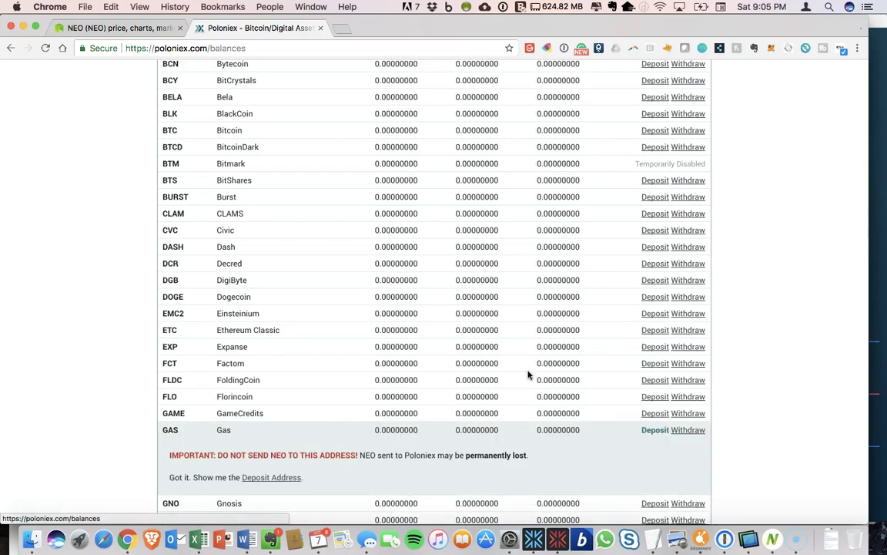
scroll(528, 372, down, 3)
scroll(362, 360, down, 2)
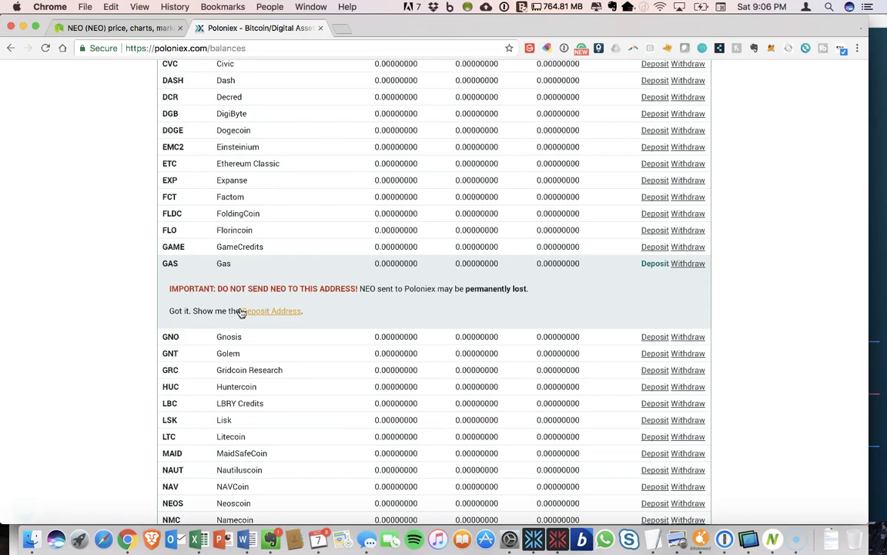
click(262, 314)
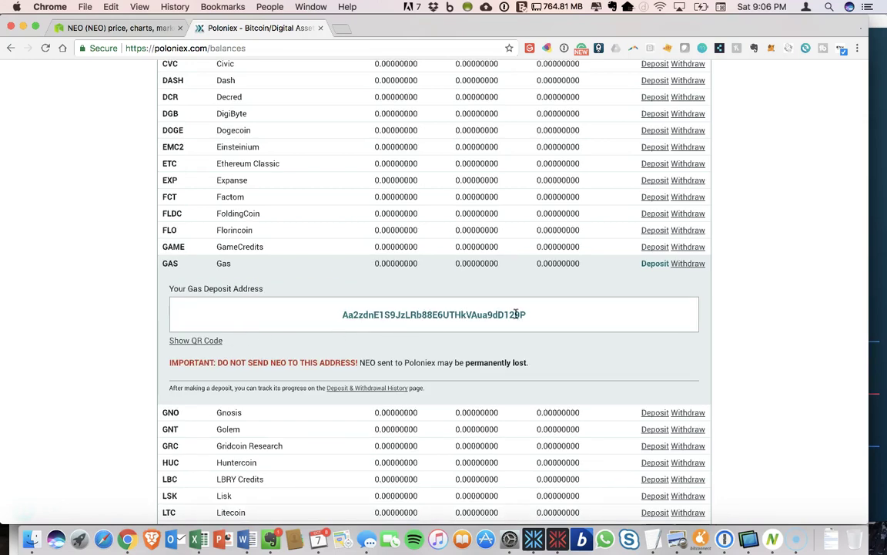
drag(545, 316, 342, 316)
key(super+c)
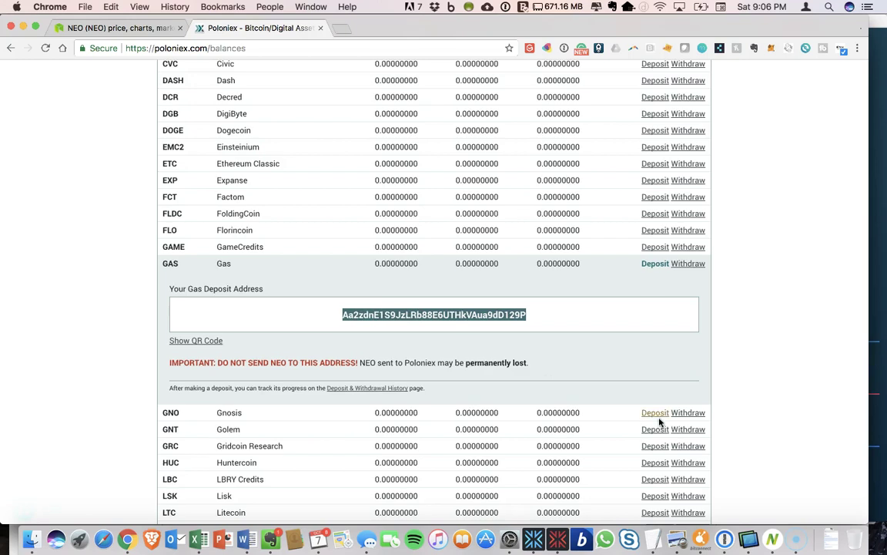
click(771, 540)
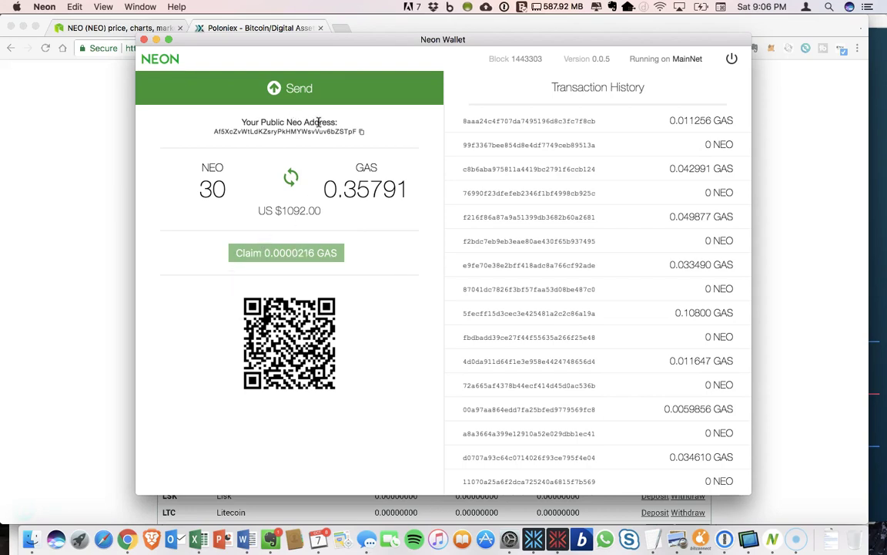
Open the Send form, paste the Poloniex Gas deposit address, and set the asset to GAS.
click(260, 95)
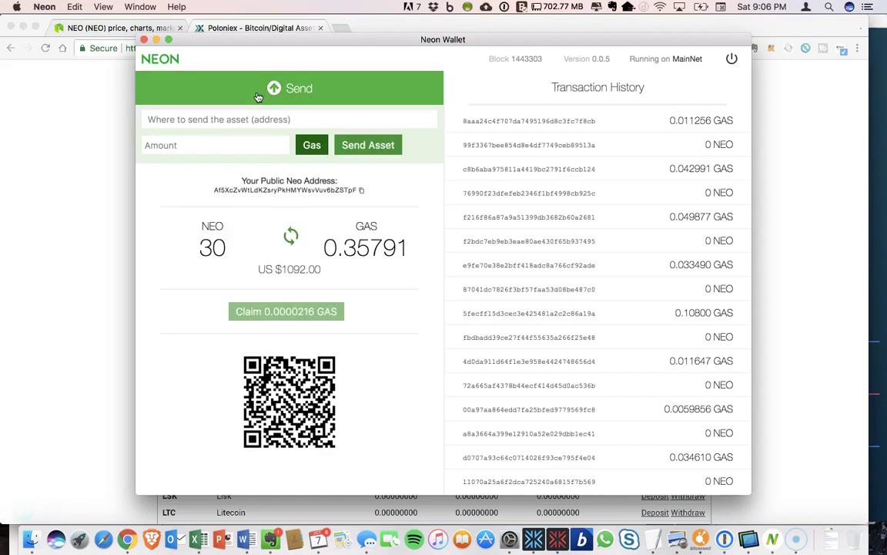
click(245, 119)
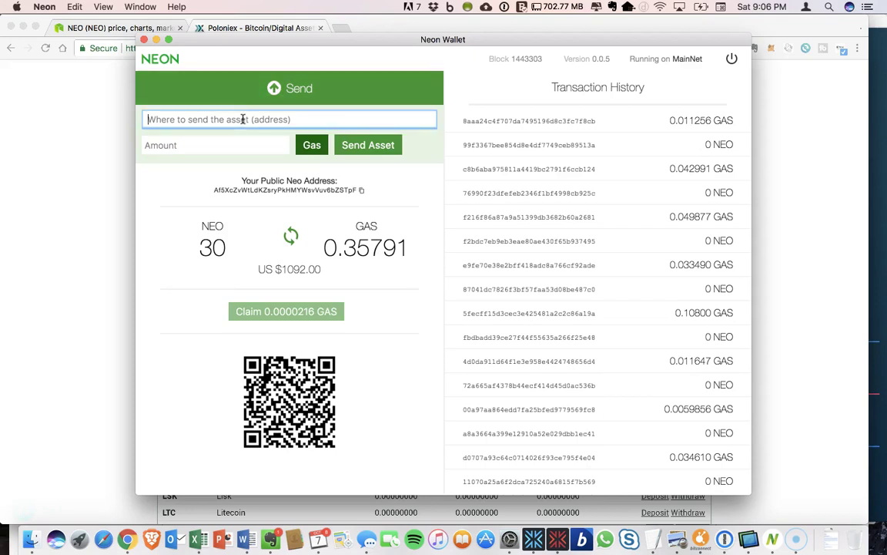
key(super+v)
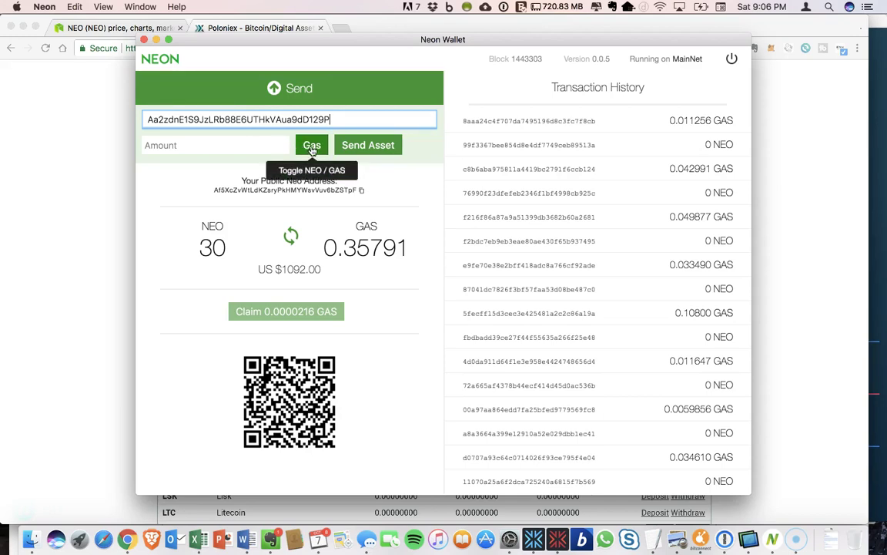
click(312, 147)
click(312, 148)
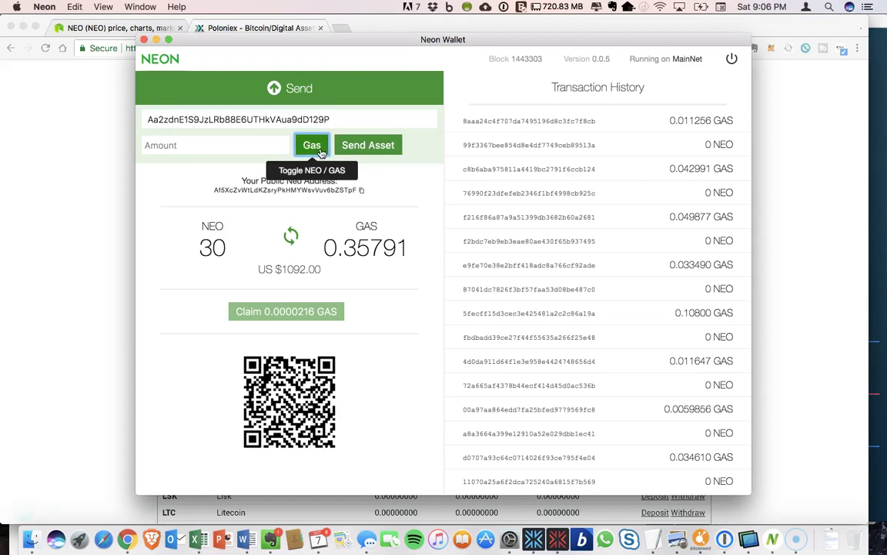
click(322, 152)
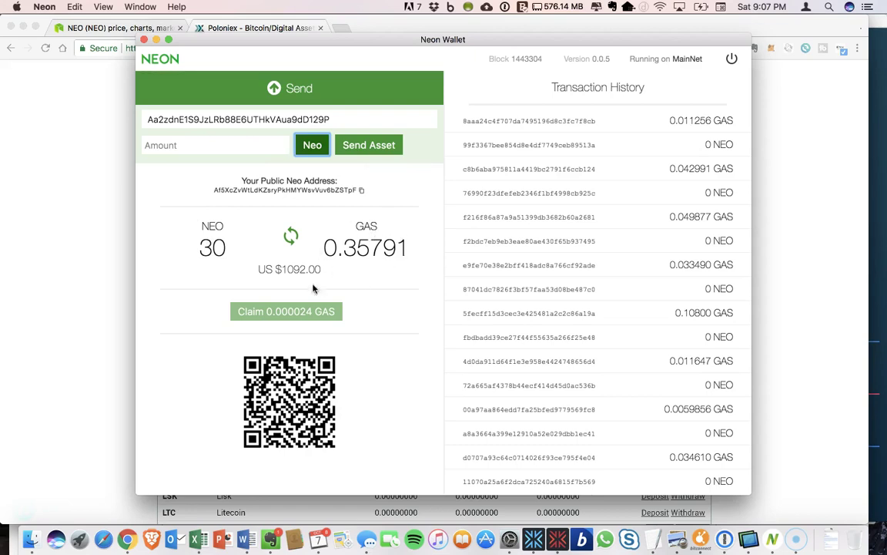
click(316, 153)
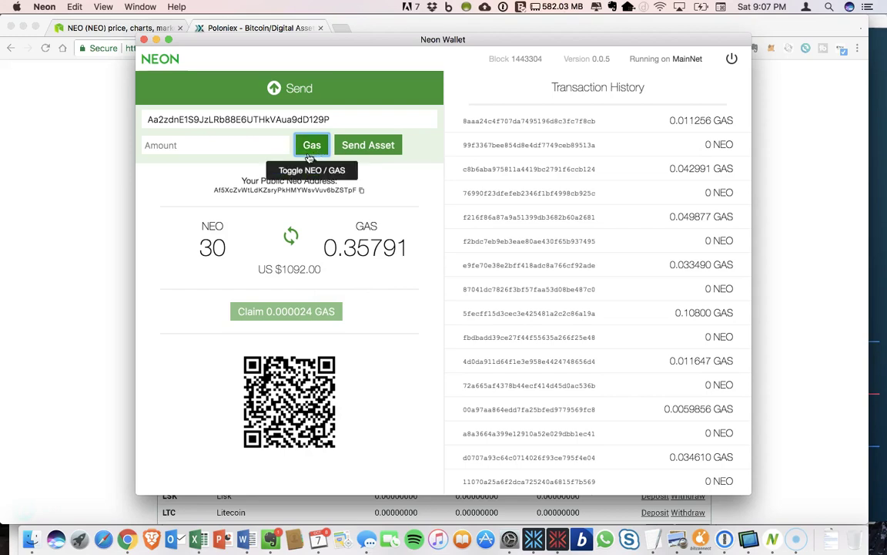
Enter 0.1 as the amount, send the GAS, and confirm the transaction to Poloniex.
click(265, 146)
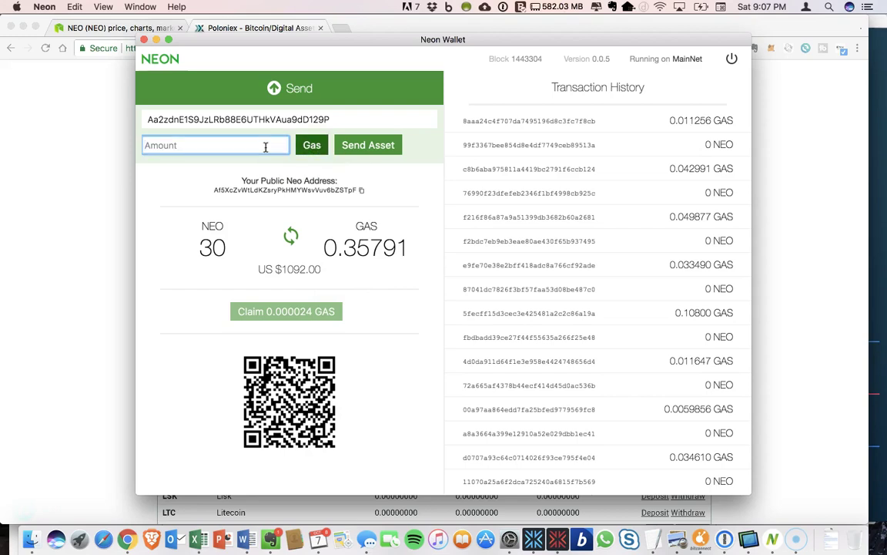
text(0.1)
key(Tab)
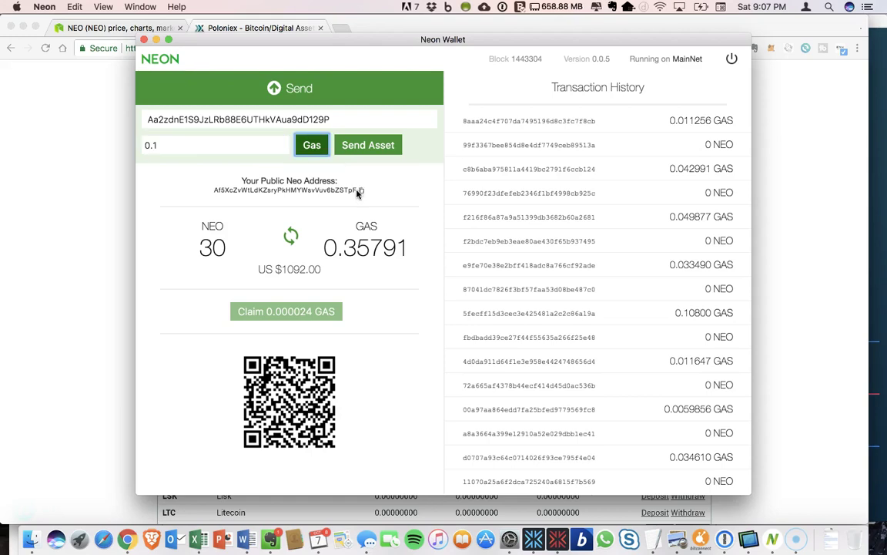
click(372, 146)
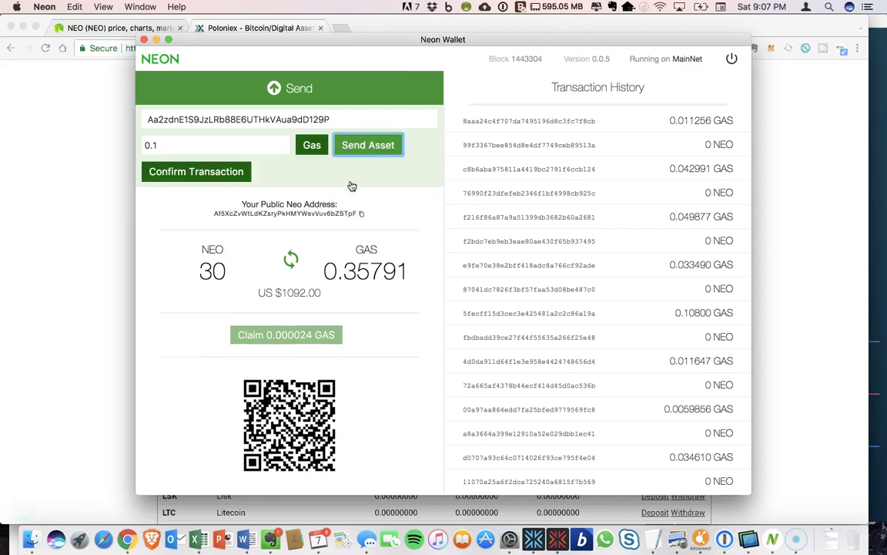
click(216, 180)
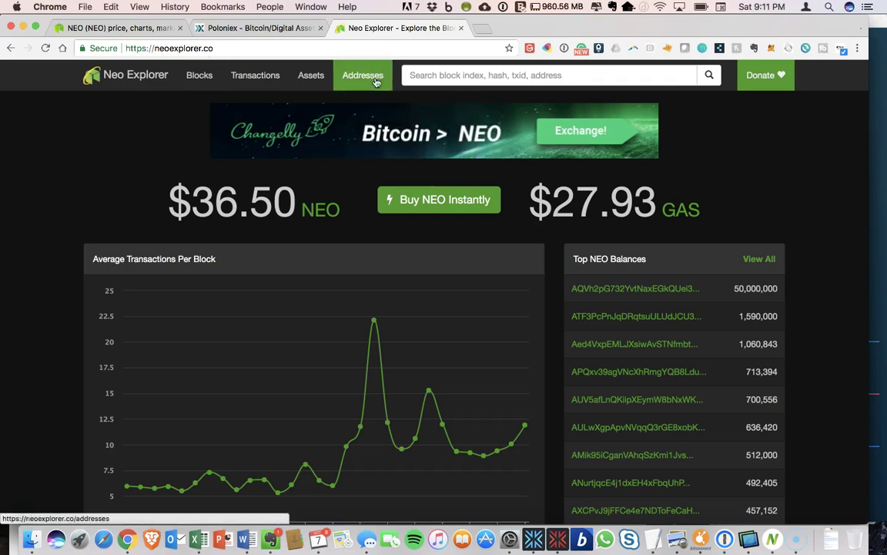
Search Neo Explorer for the wallet's pasted address and highlight its new 0.25790990 GAS balance.
click(403, 71)
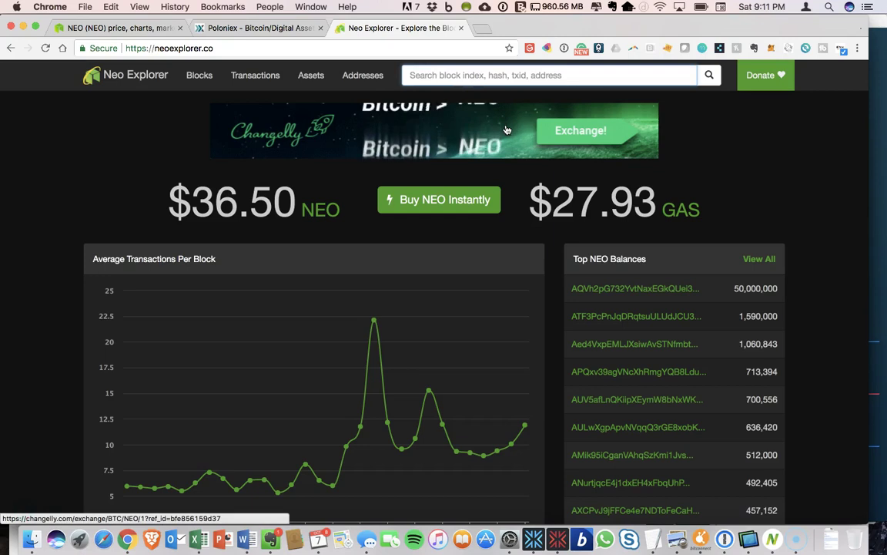
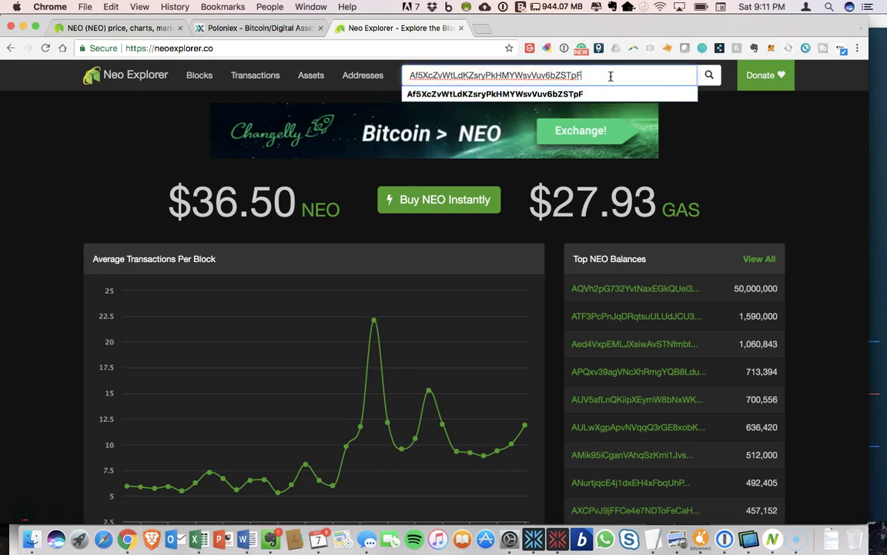
click(709, 76)
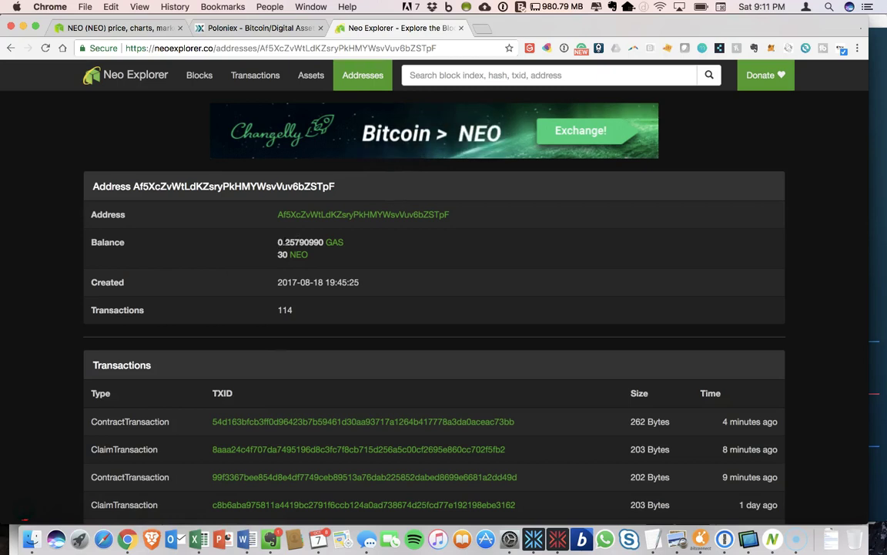
drag(284, 242, 339, 243)
click(360, 247)
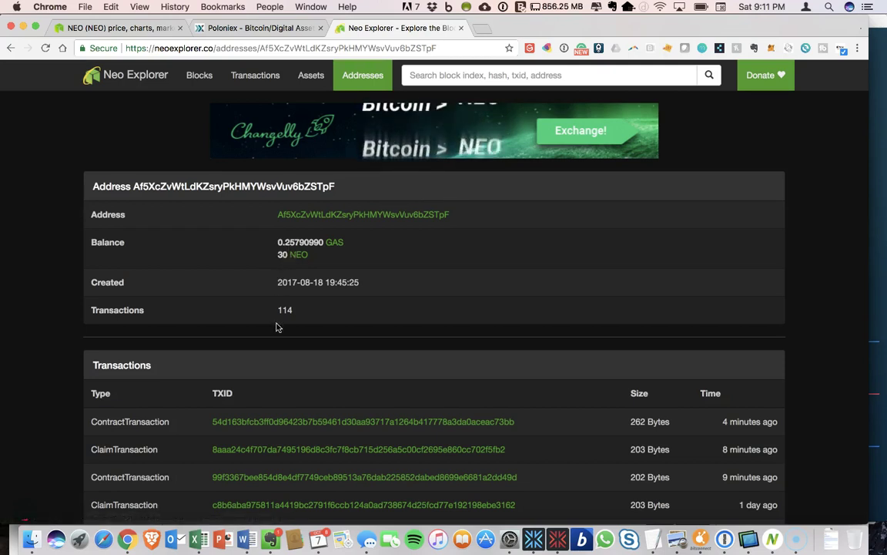
Open the newest Neo Explorer transaction showing 0.1 GAS sent to the Poloniex address.
click(288, 426)
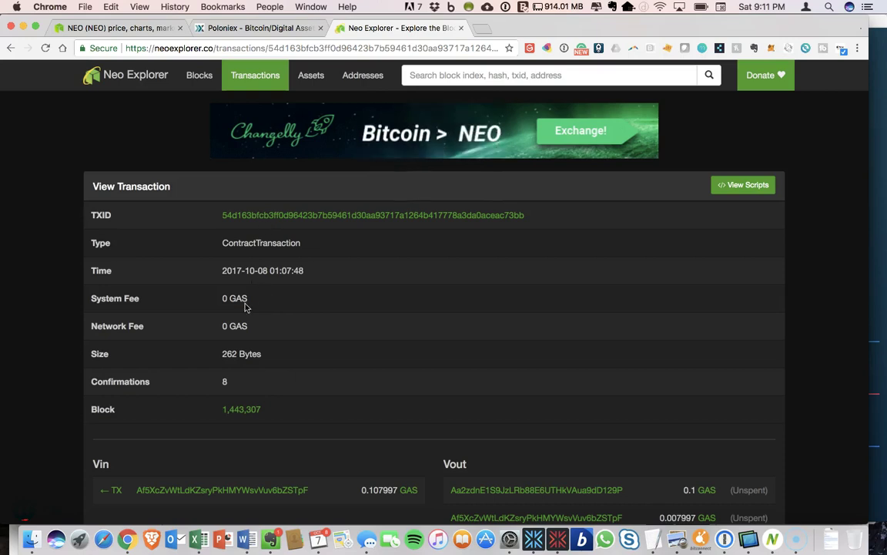
scroll(247, 306, down, 2)
scroll(247, 307, down, 3)
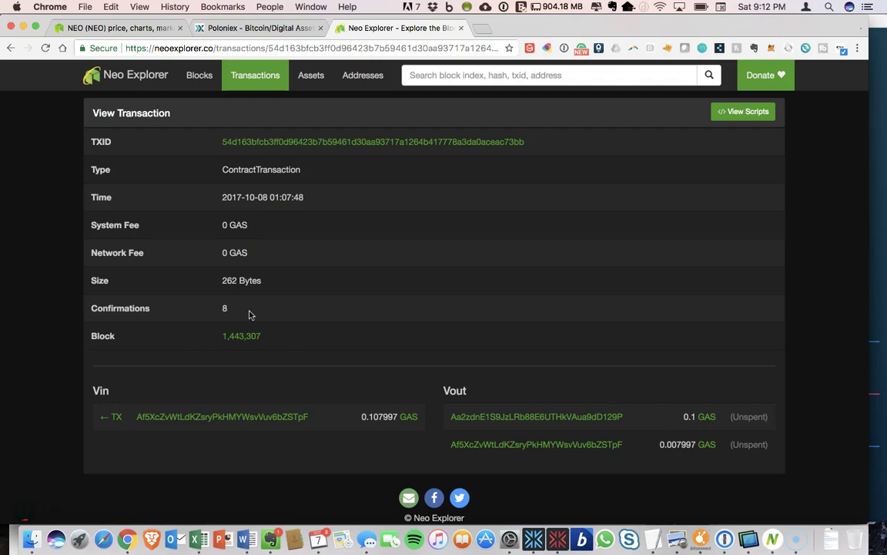
Check the reduced GAS balance in Neon Wallet, then return to the Poloniex balances page.
click(772, 538)
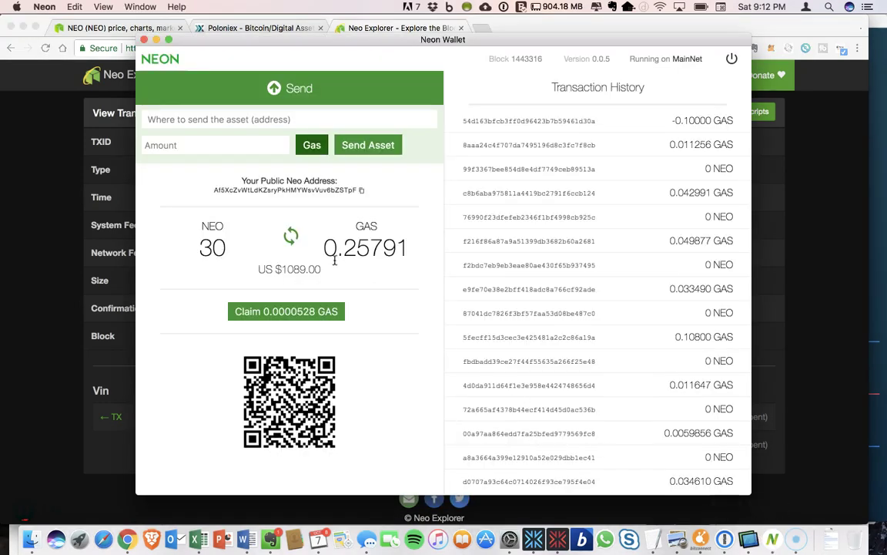
drag(348, 248, 372, 247)
click(380, 247)
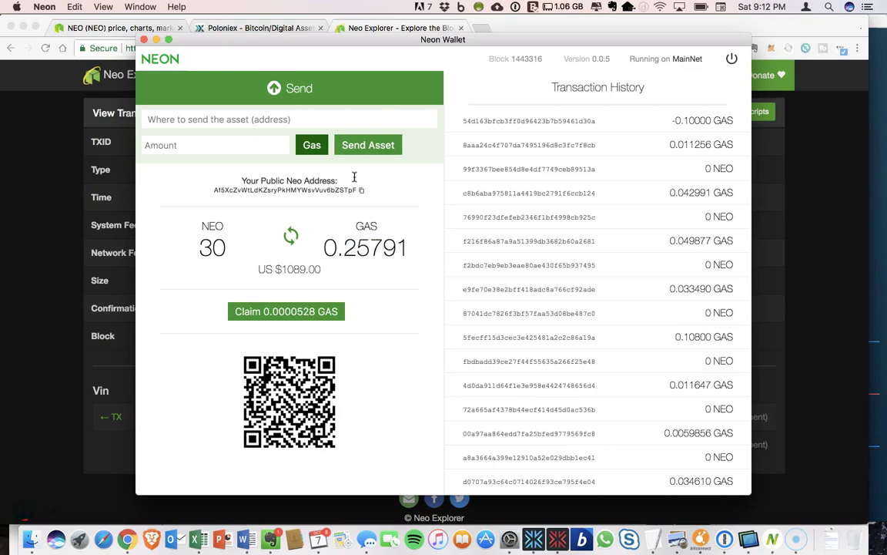
click(245, 28)
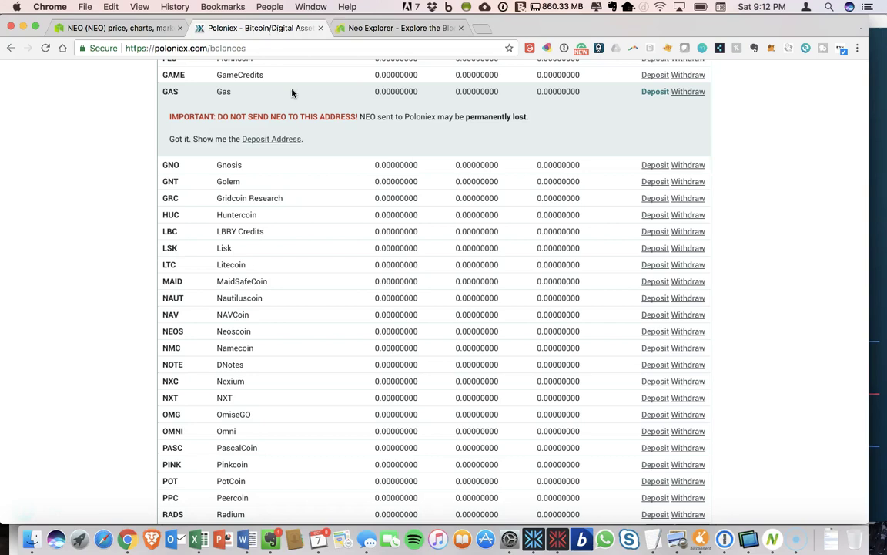
Reload the Poloniex balances page to see whether the 0.1 GAS deposit has arrived.
scroll(326, 193, up, 15)
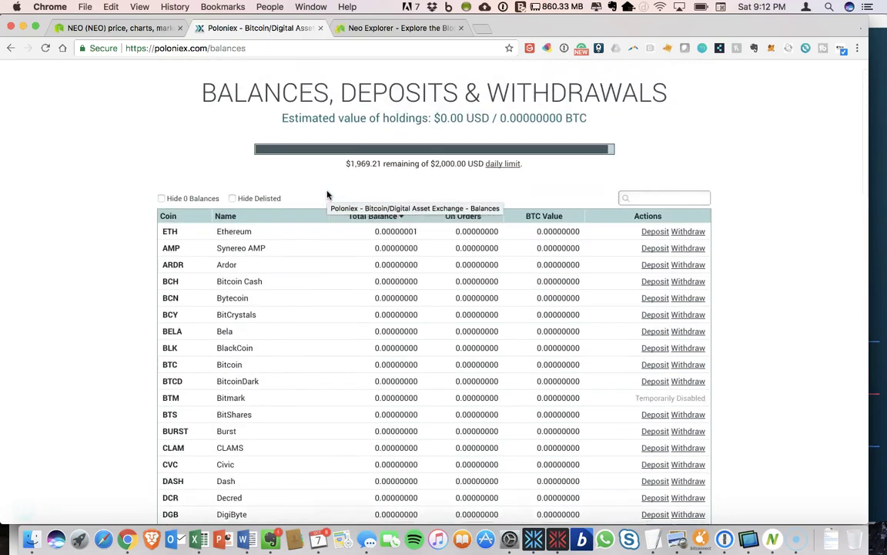
scroll(326, 195, up, 2)
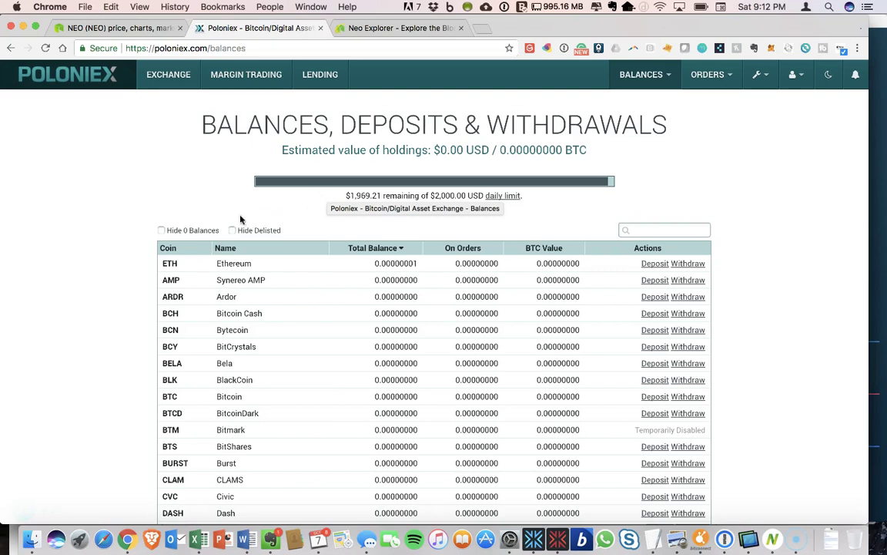
click(46, 48)
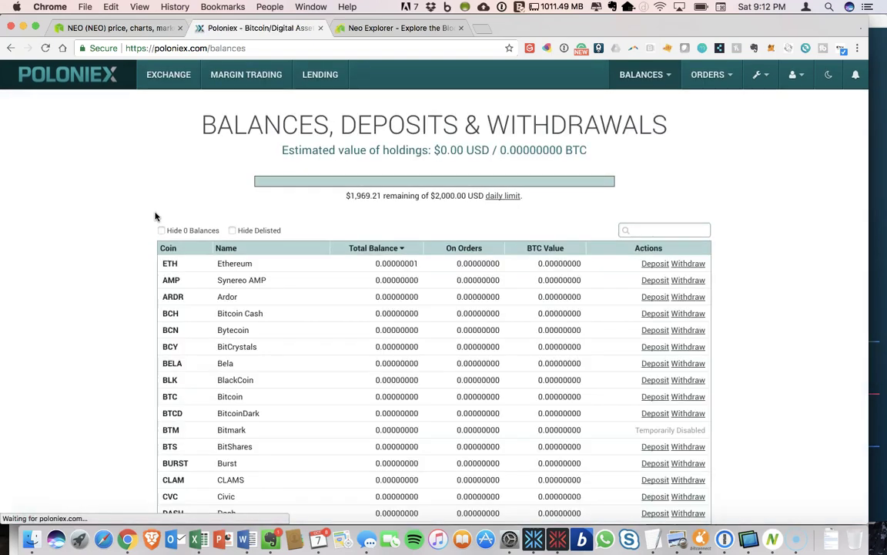
scroll(140, 241, down, 4)
scroll(141, 241, down, 3)
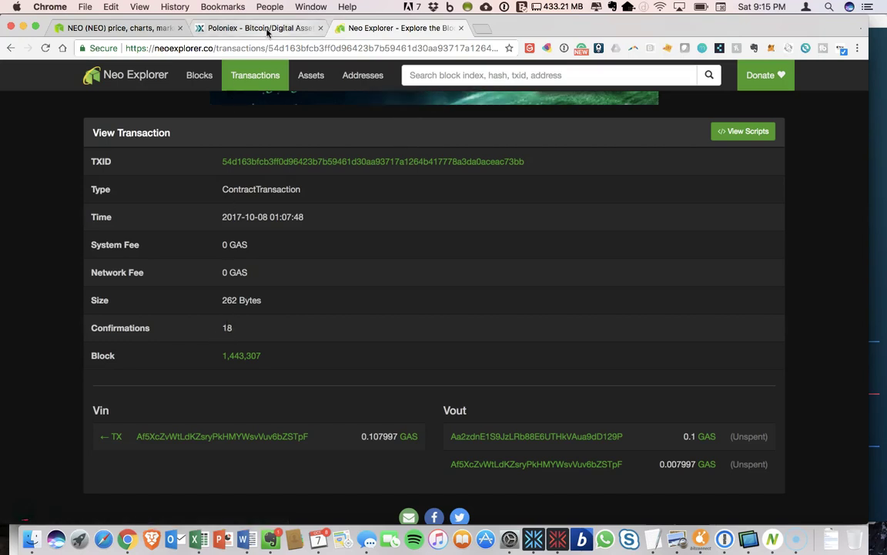
Bring up the Poloniex balances page, now crediting 0.10000000 GAS.
click(265, 28)
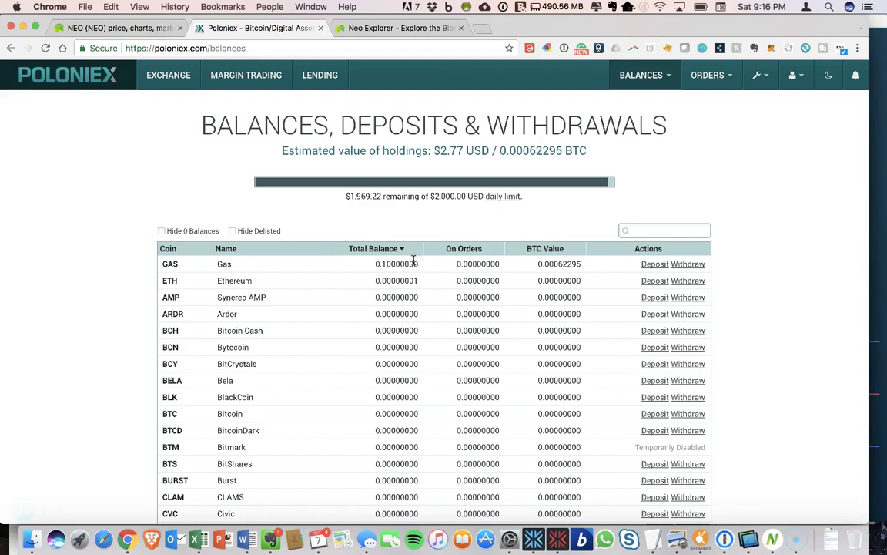
On the GAS/BTC exchange page, fill the sell amount with the full 0.1 GAS, totalling 0.00062295 BTC.
click(165, 84)
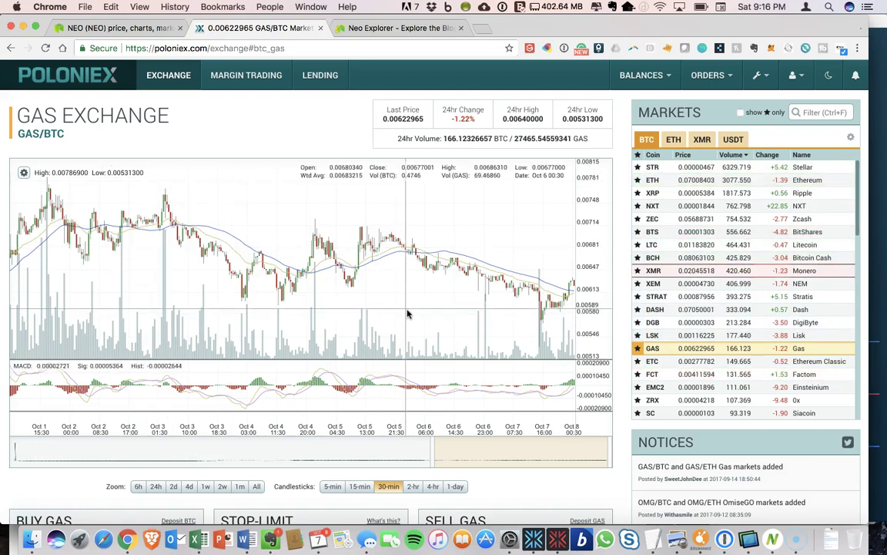
scroll(409, 313, down, 5)
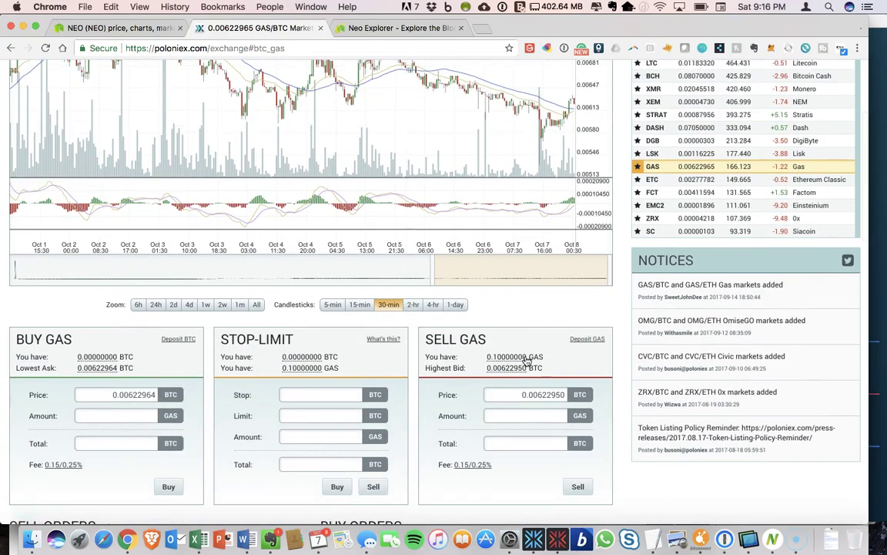
click(530, 357)
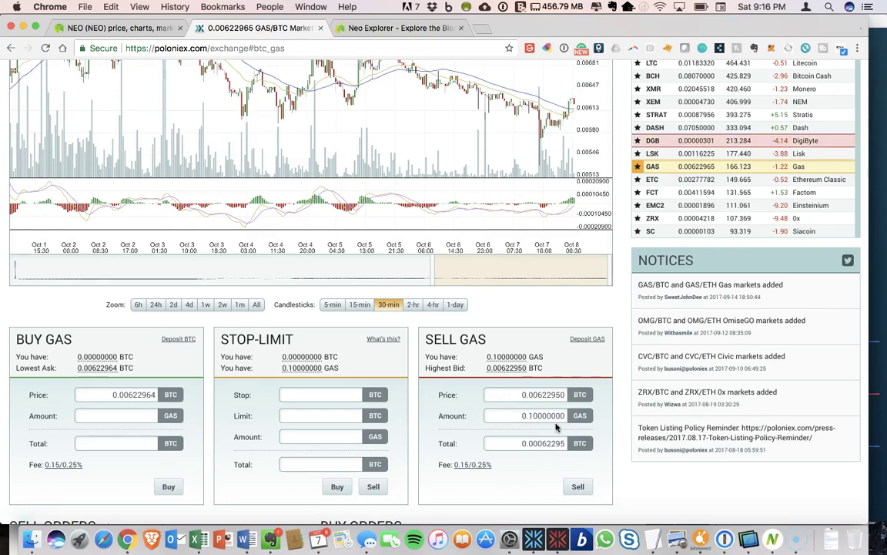
scroll(462, 414, down, 1)
scroll(462, 414, down, 4)
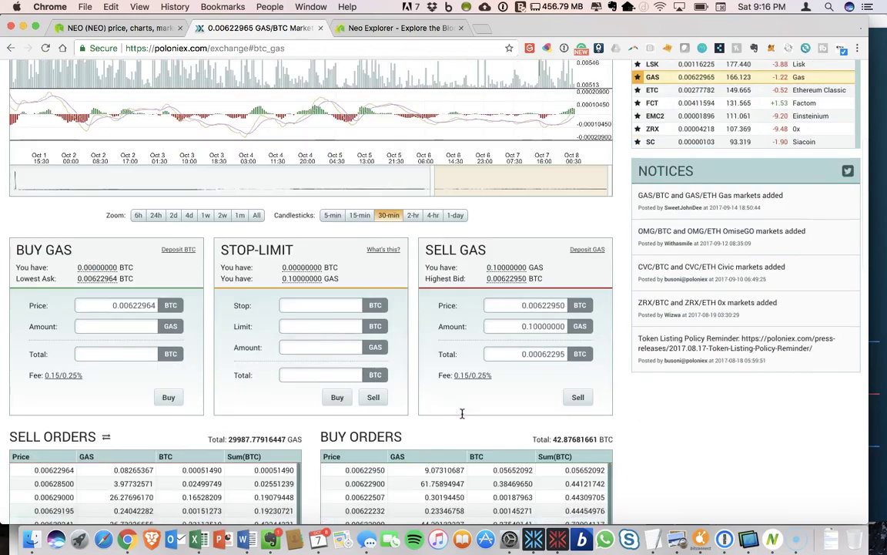
scroll(462, 414, down, 1)
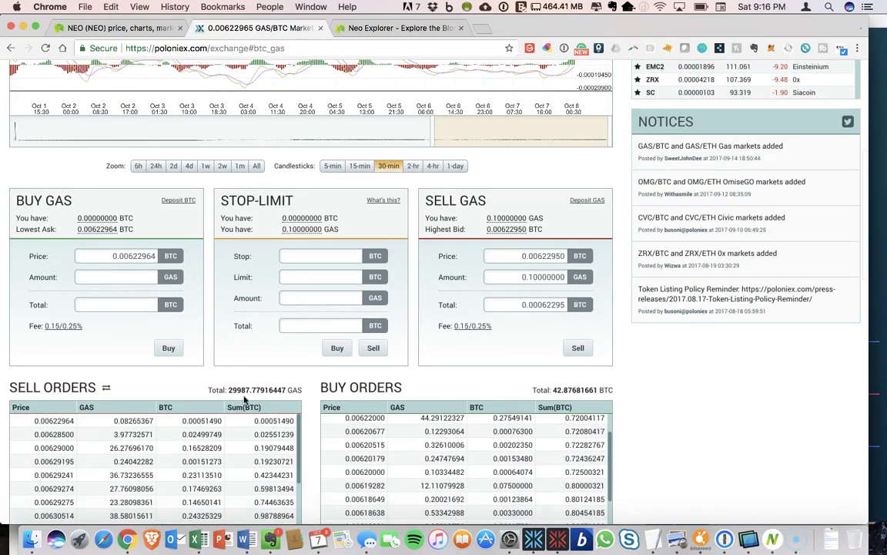
scroll(340, 389, up, 12)
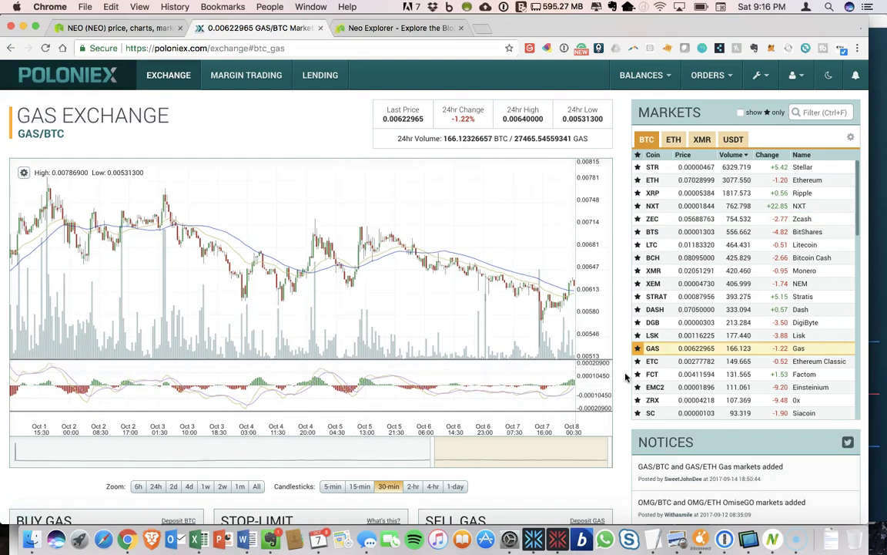
Open Deposits & Withdrawals and start a GAS withdrawal with 0.10000000 GAS available.
mouse_move(644, 80)
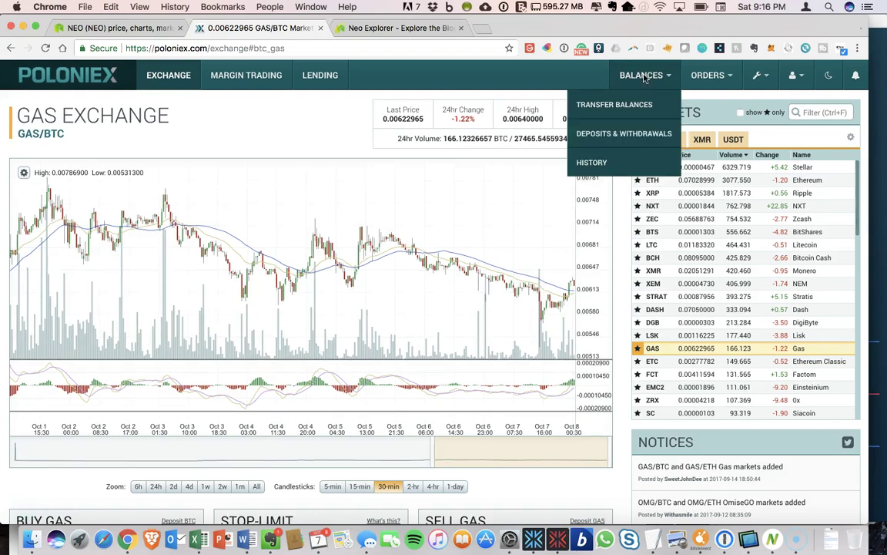
click(616, 134)
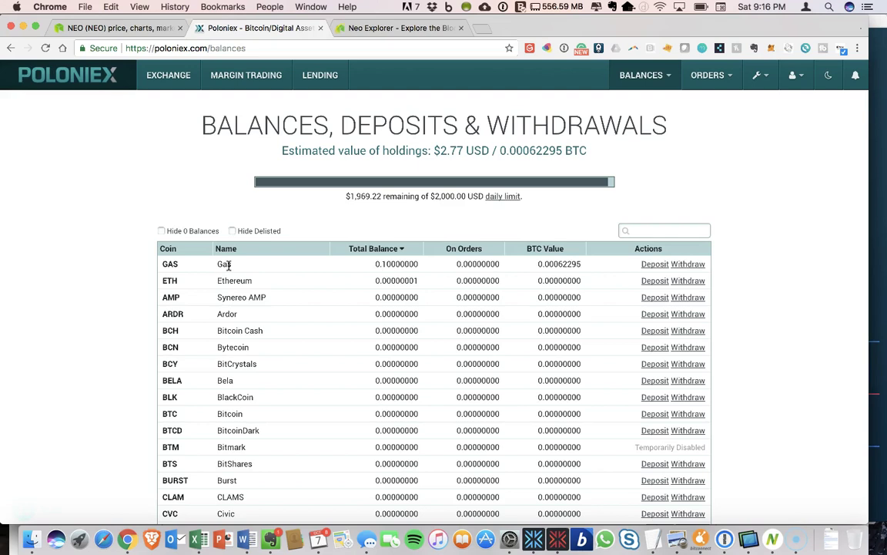
click(682, 266)
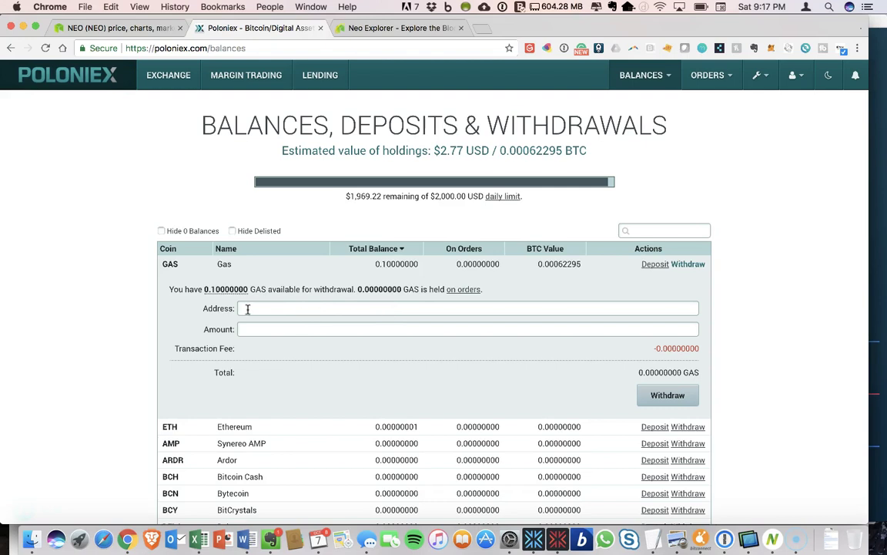
Copy Neon Wallet's public address into the Poloniex GAS withdrawal Address field.
click(772, 539)
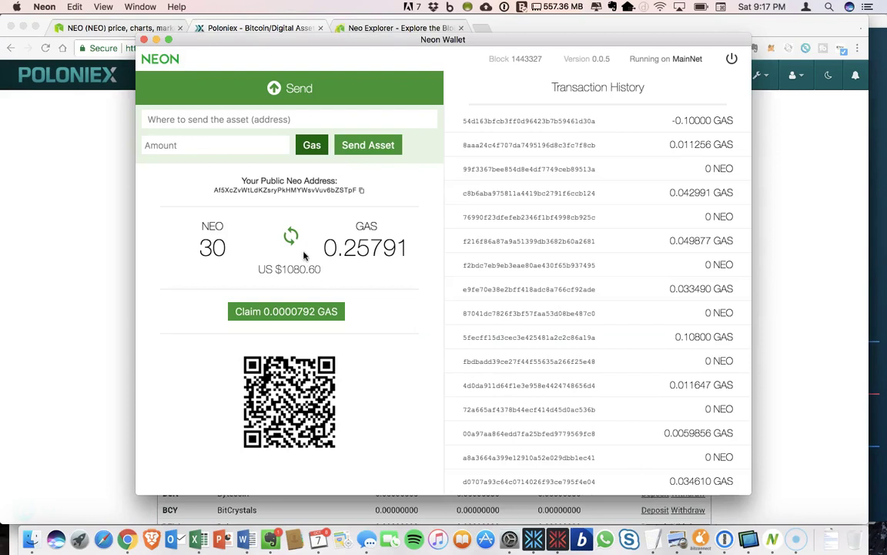
click(312, 146)
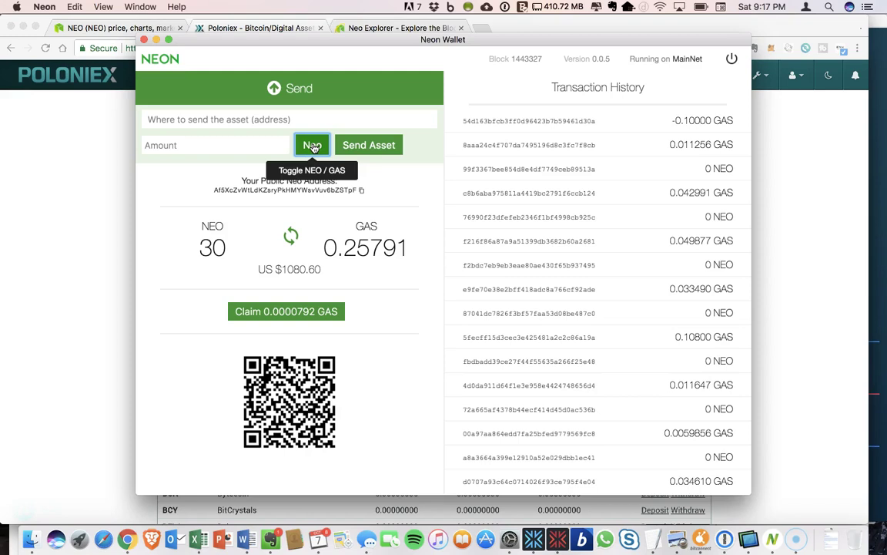
click(313, 146)
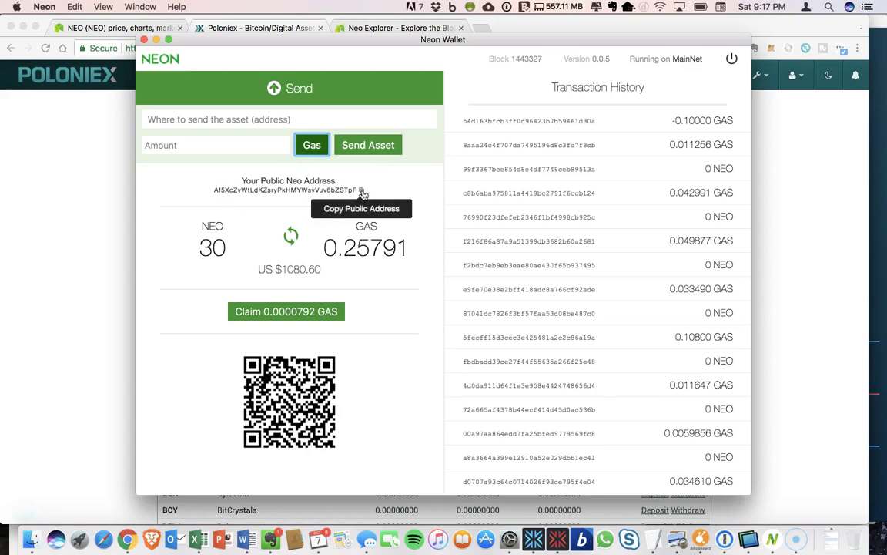
click(361, 192)
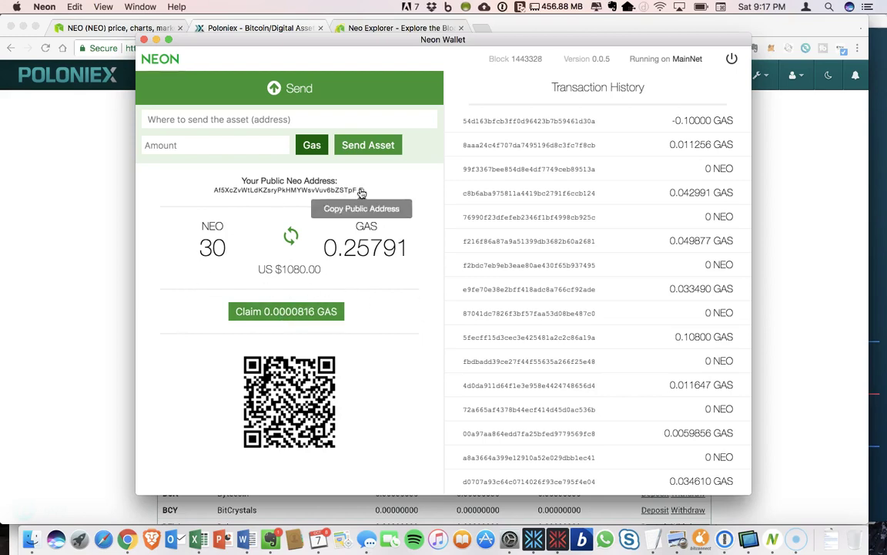
click(123, 229)
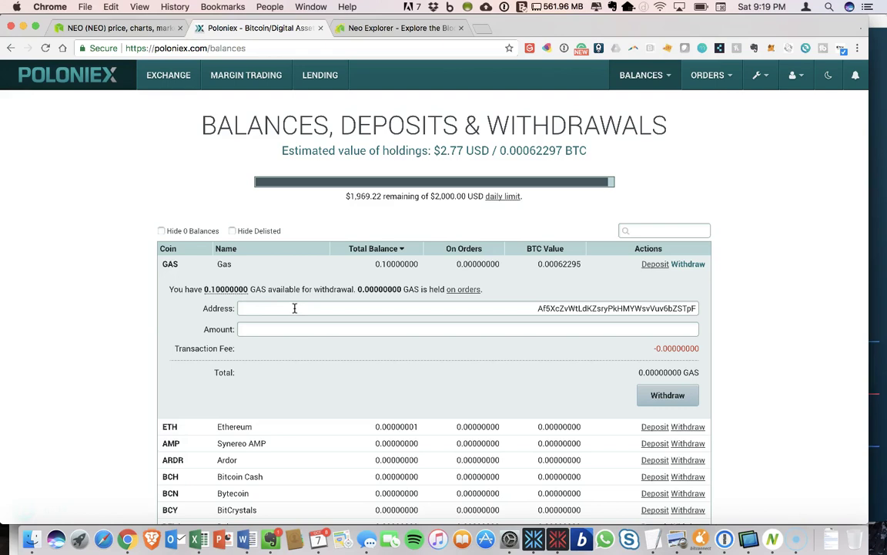
Withdraw 0.1 GAS to the wallet address, confirming with the Google Authenticator code.
click(329, 330)
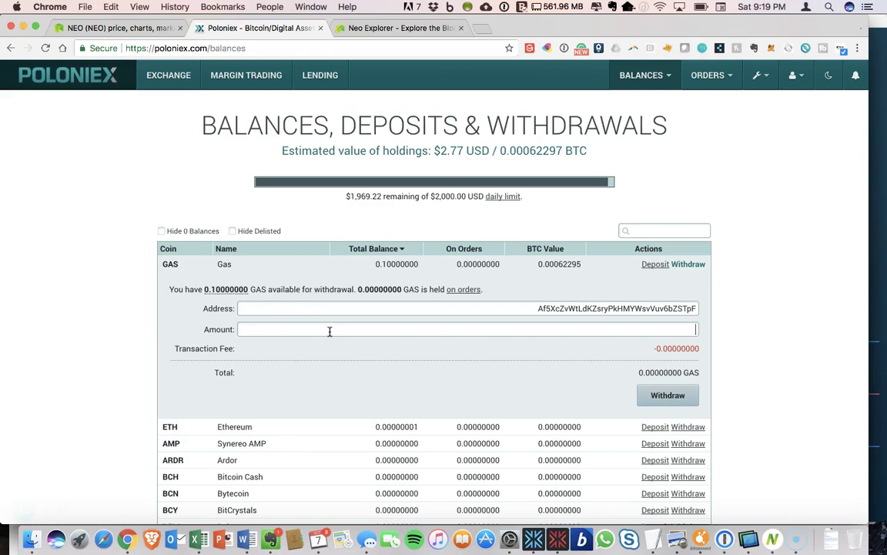
text(0.1)
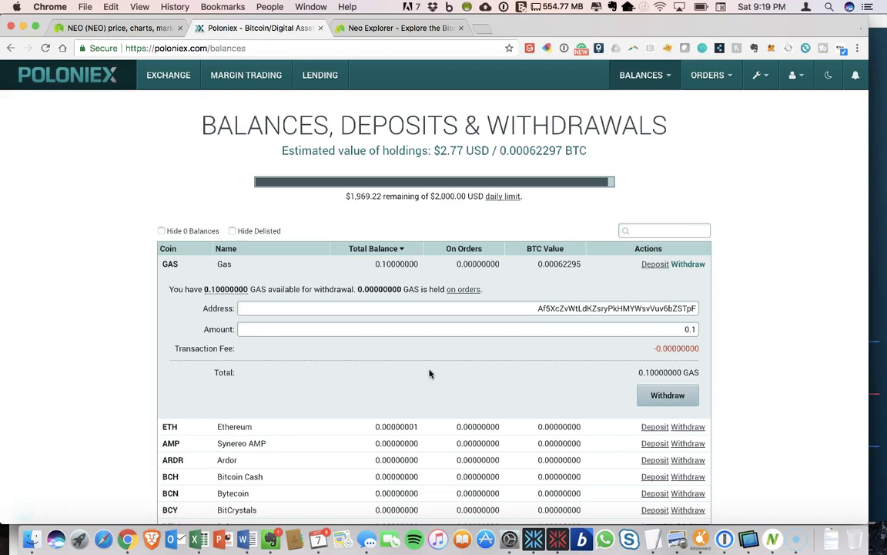
click(662, 394)
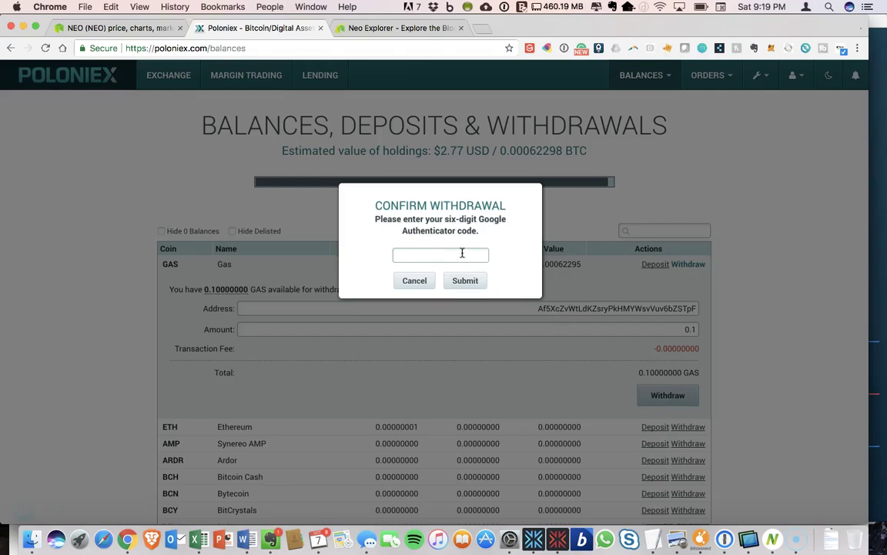
click(463, 280)
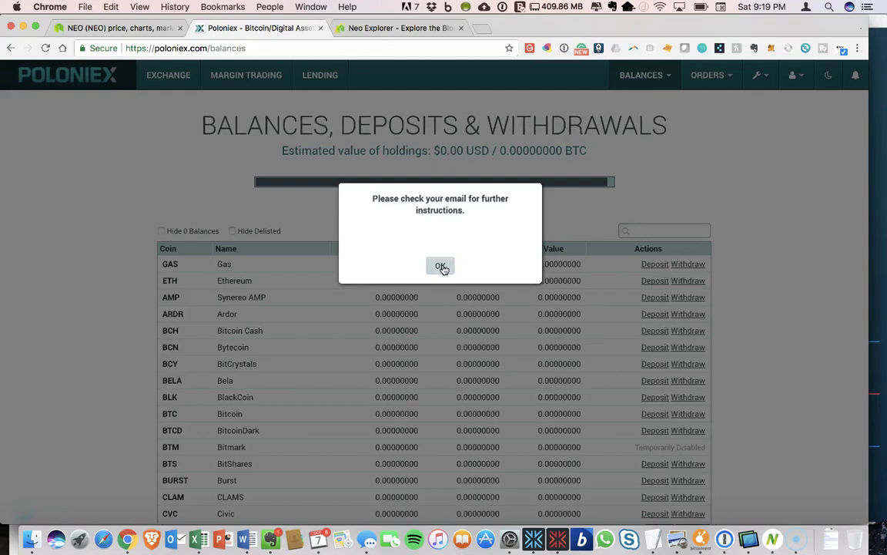
Search Neo Explorer for the wallet address and open its newest transaction receiving 0.1 GAS.
click(441, 266)
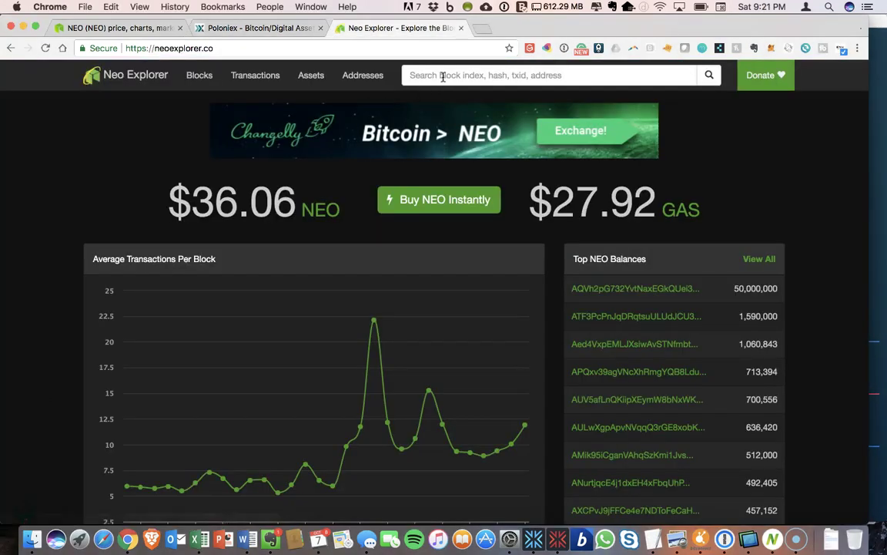
click(443, 76)
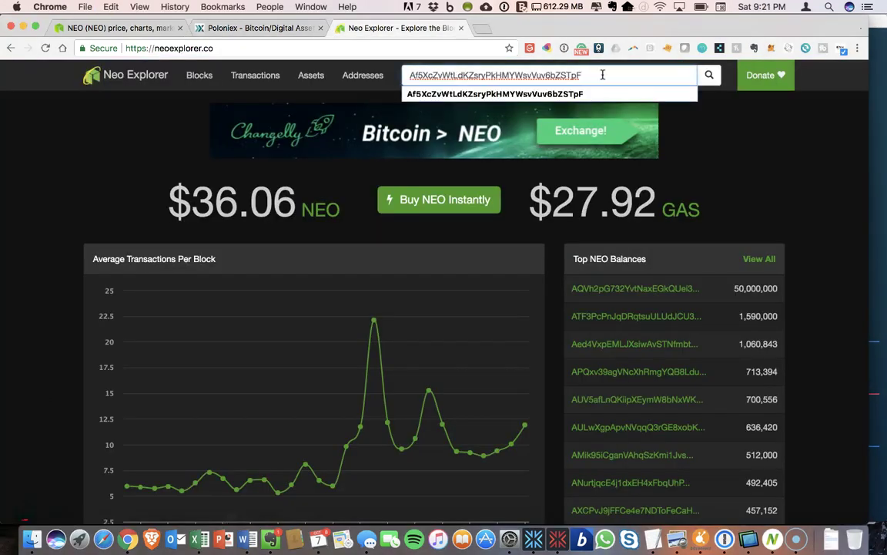
click(708, 75)
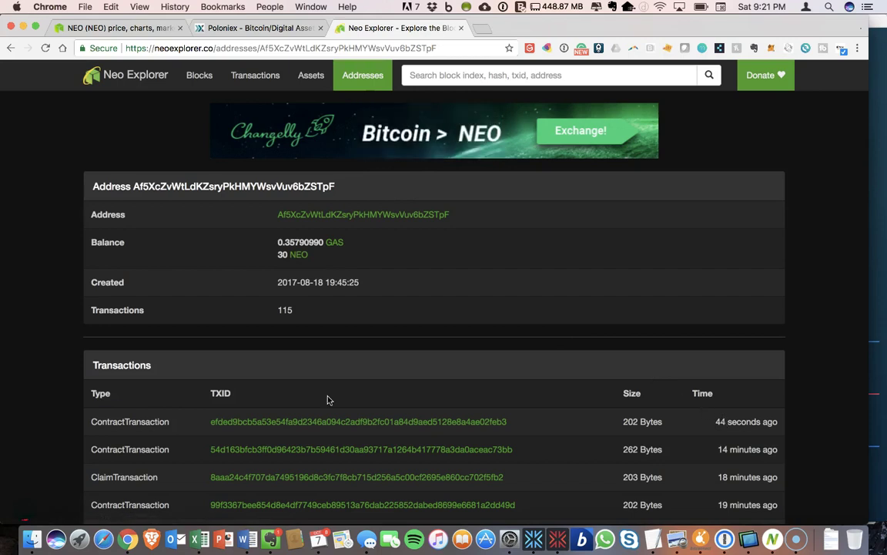
click(377, 426)
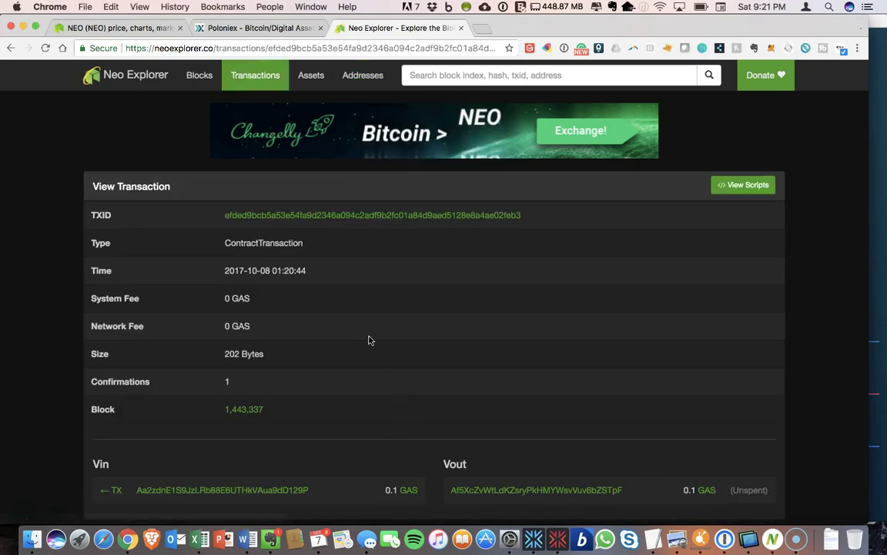
scroll(357, 315, down, 1)
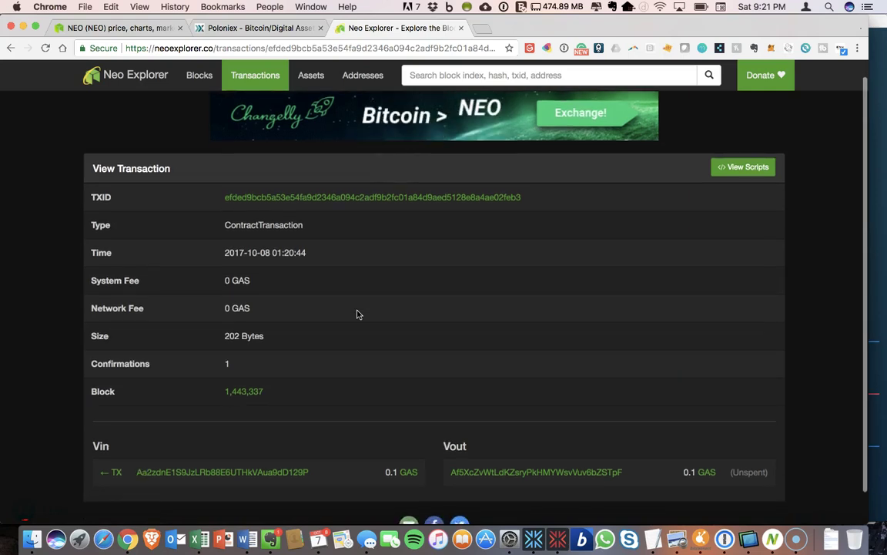
scroll(357, 314, down, 2)
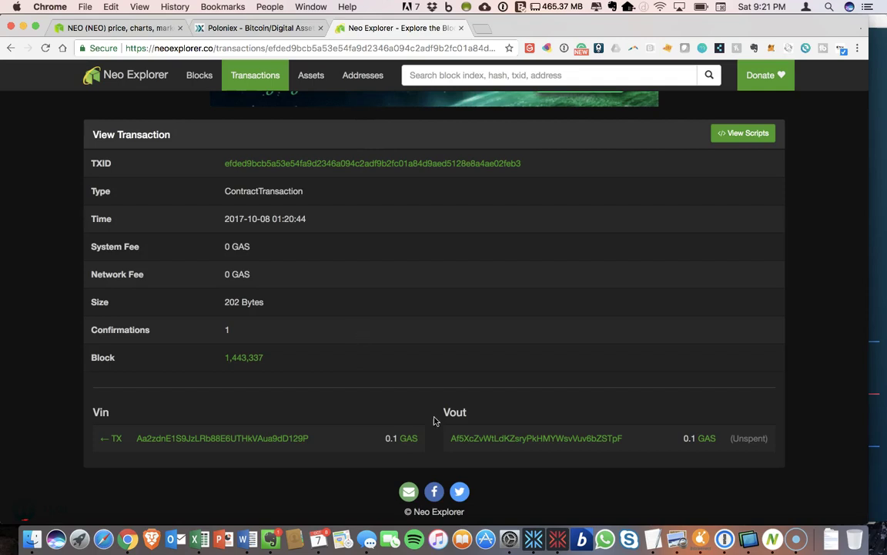
click(773, 539)
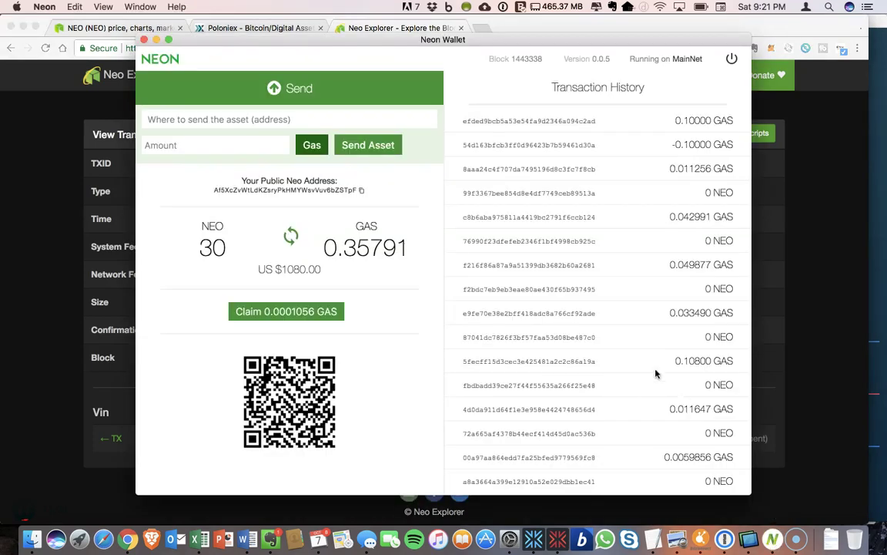